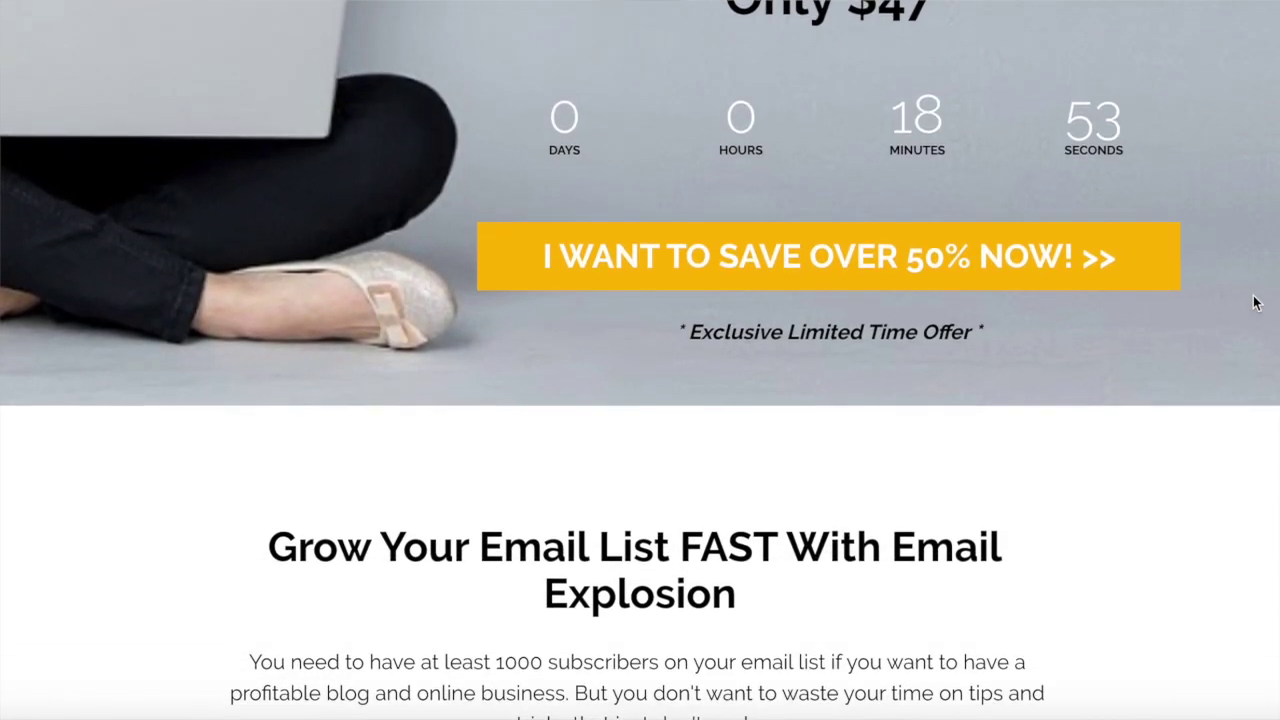
- Scroll the Email Explosion sales page down to the 'Grow Your Email List FAST' pitch and $97-to-$47 offer
scroll(1256, 303, down, 2)
scroll(1256, 303, down, 1)
scroll(1256, 303, down, 1)
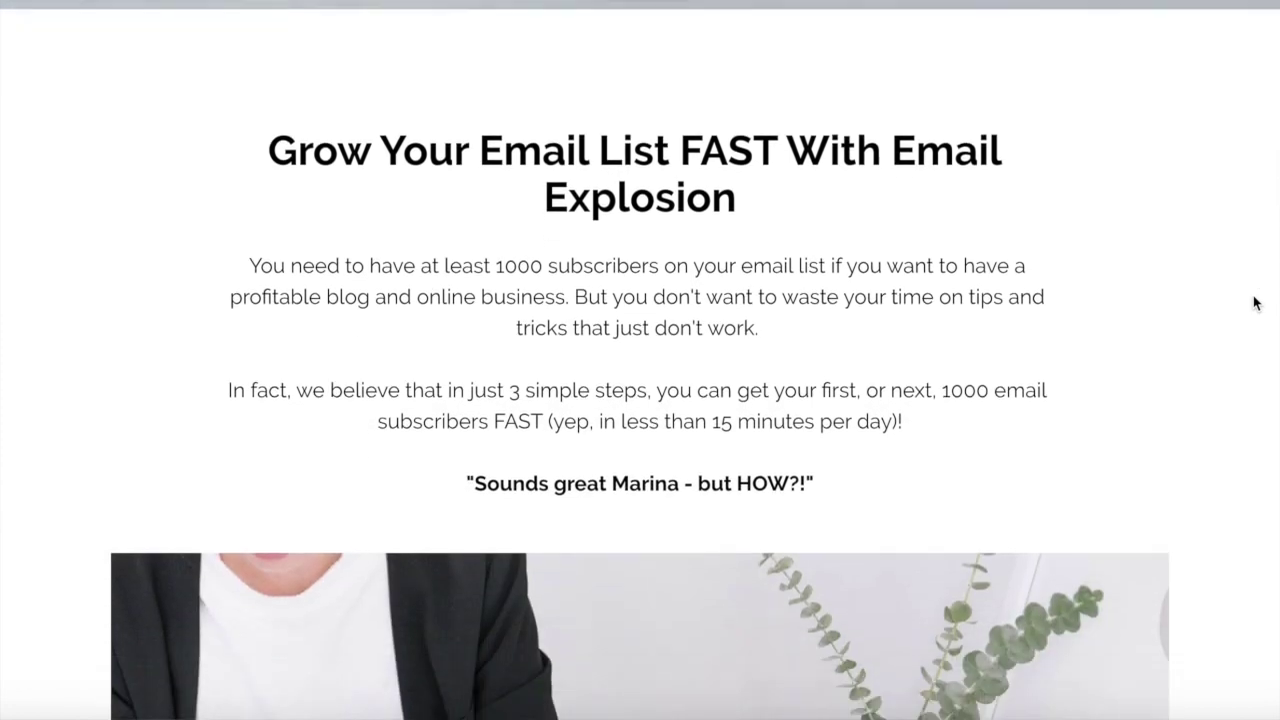
scroll(1256, 303, down, 2)
scroll(1256, 303, down, 2)
scroll(1256, 303, down, 1)
scroll(1256, 303, down, 2)
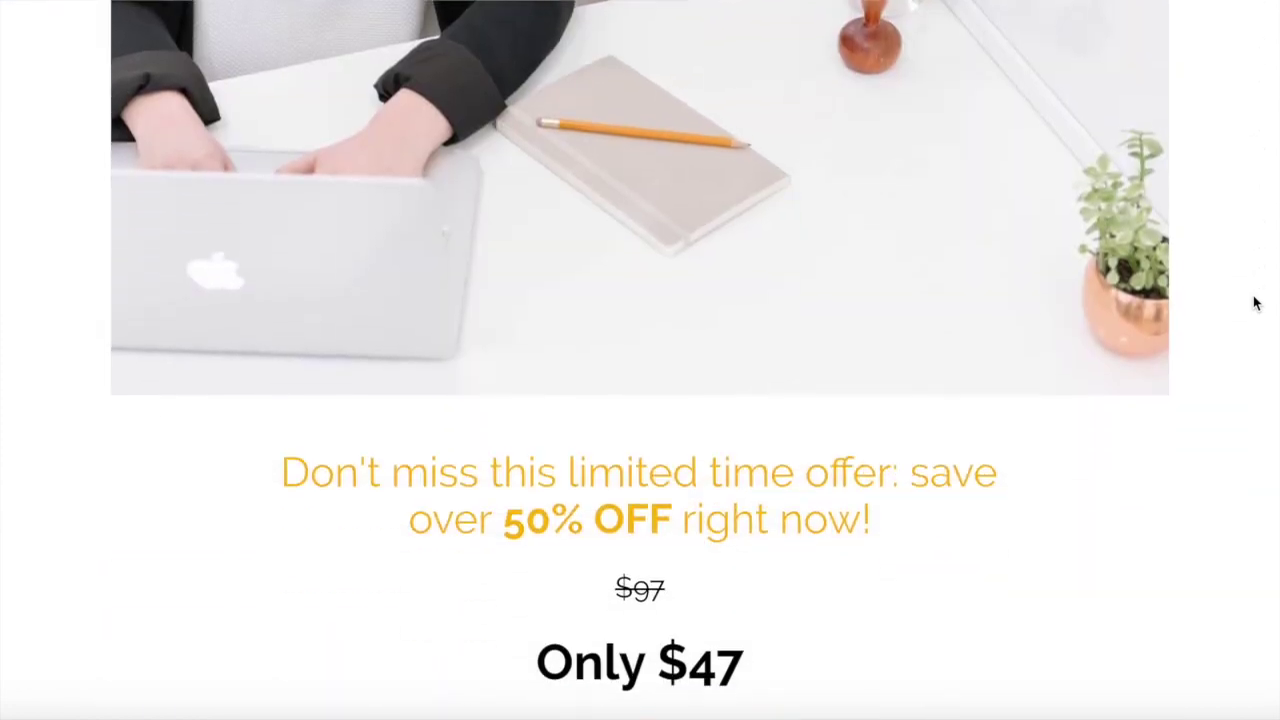
scroll(1256, 303, down, 1)
scroll(1256, 303, down, 1)
scroll(1256, 303, down, 1)
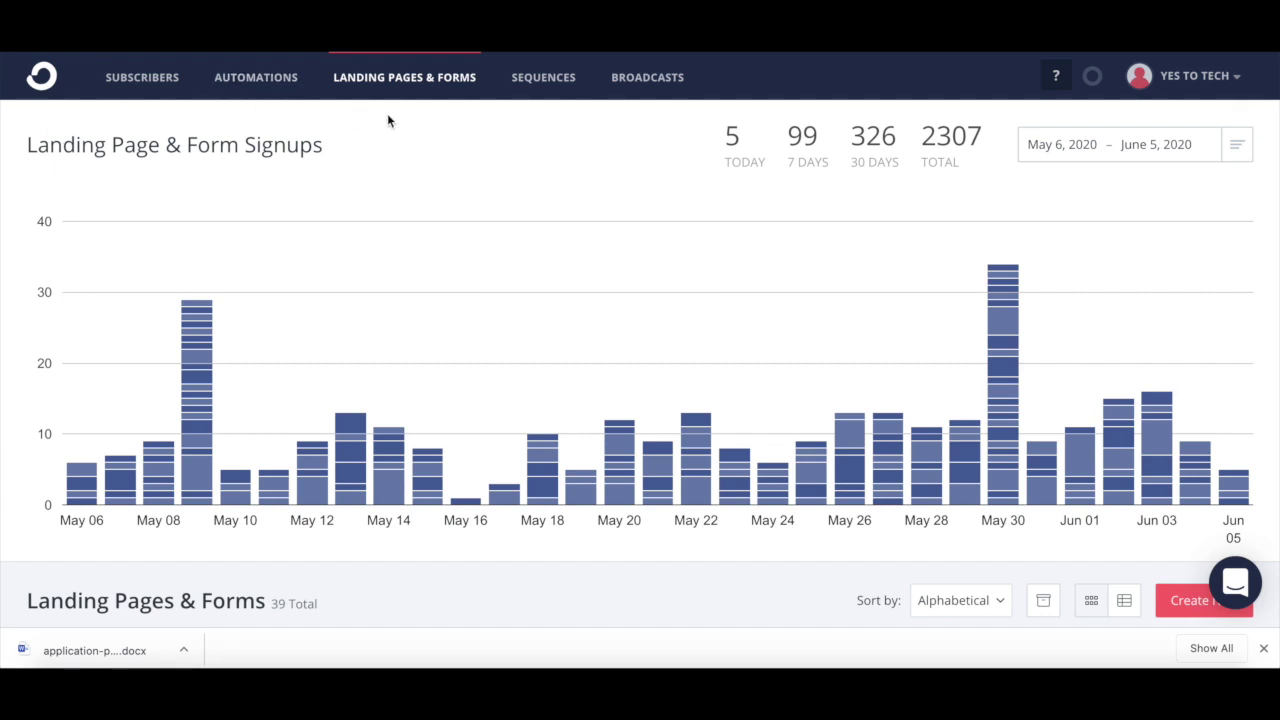
- Start a new capture with Create New under Landing Pages & Forms
scroll(403, 120, down, 2)
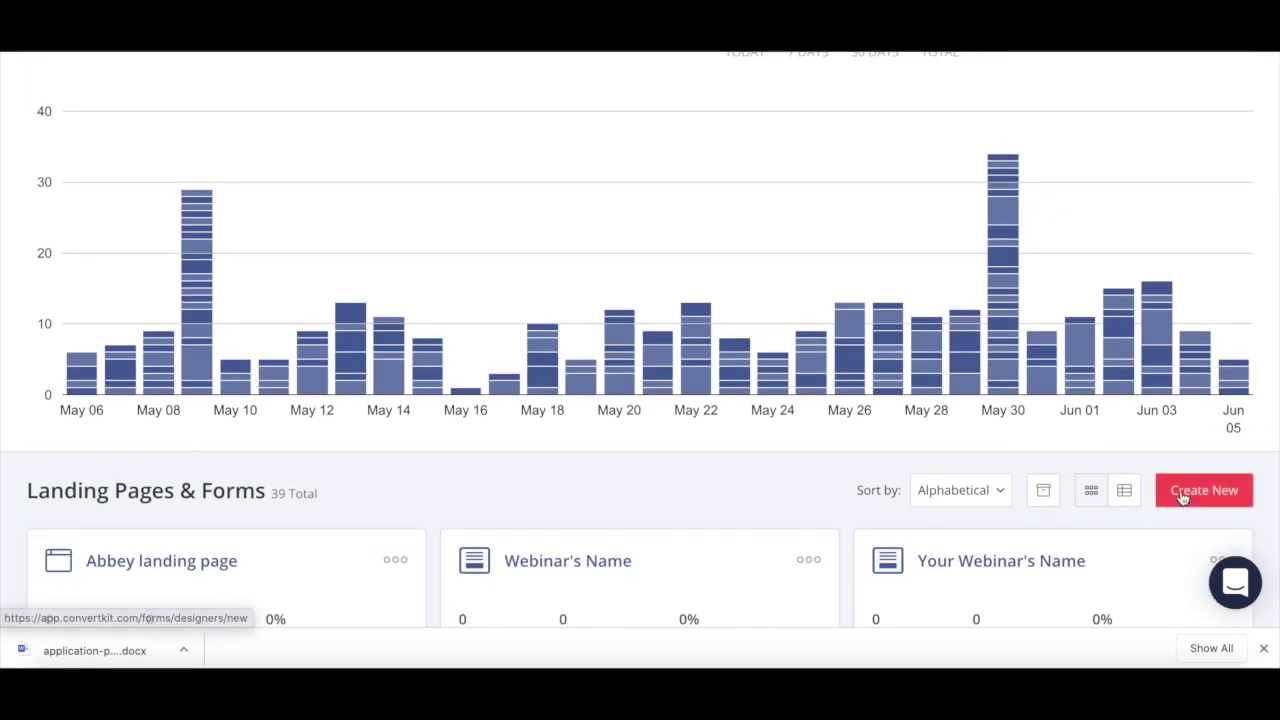
click(1183, 498)
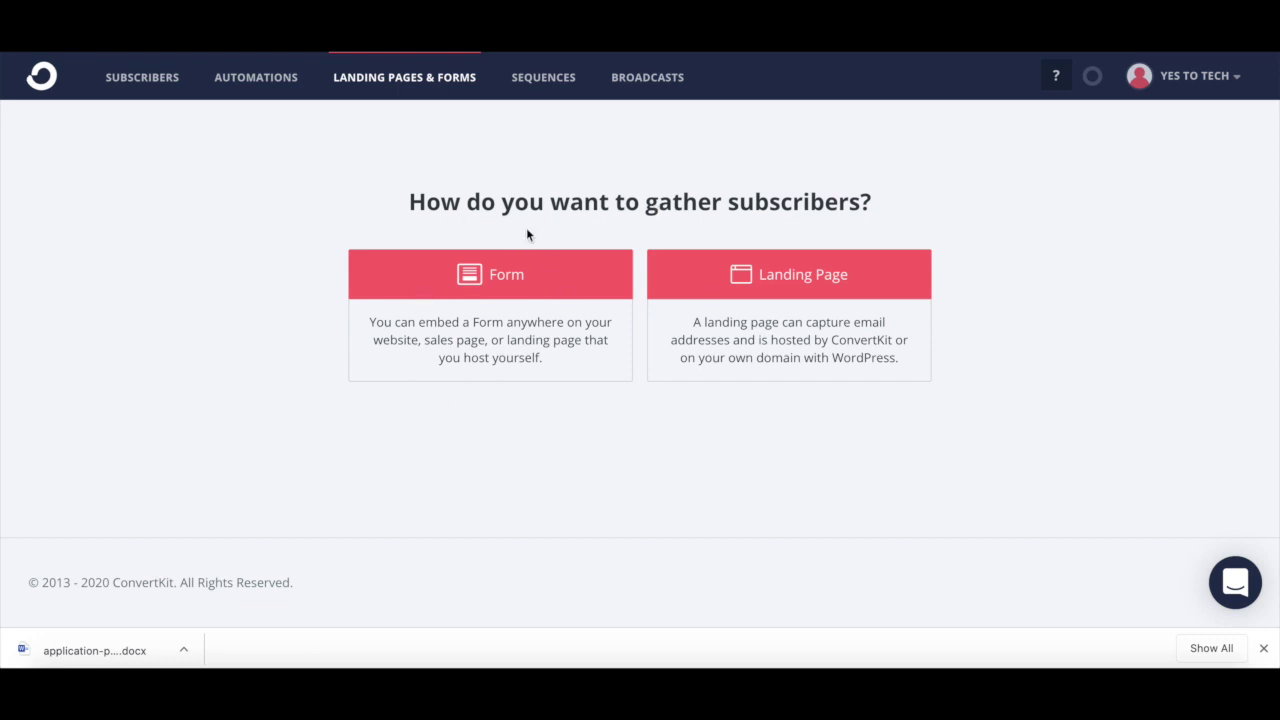
- Choose Landing Page and scroll through the full template gallery
click(758, 292)
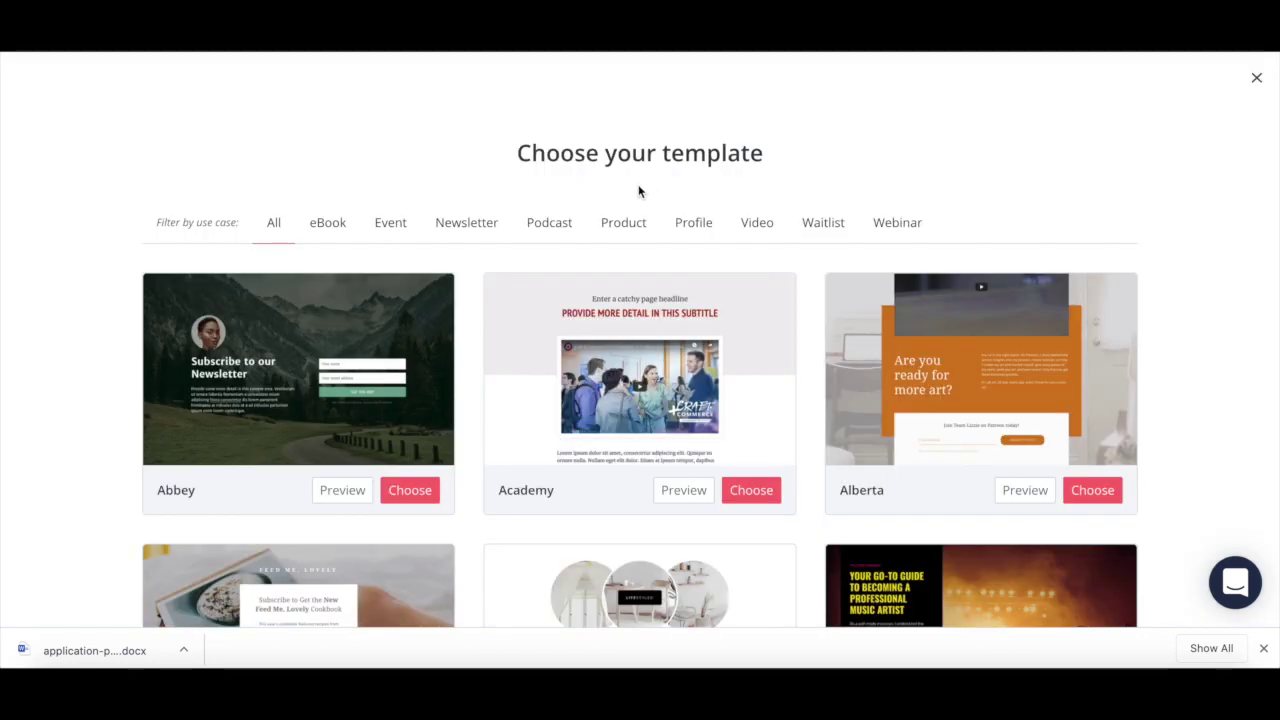
scroll(629, 193, down, 1)
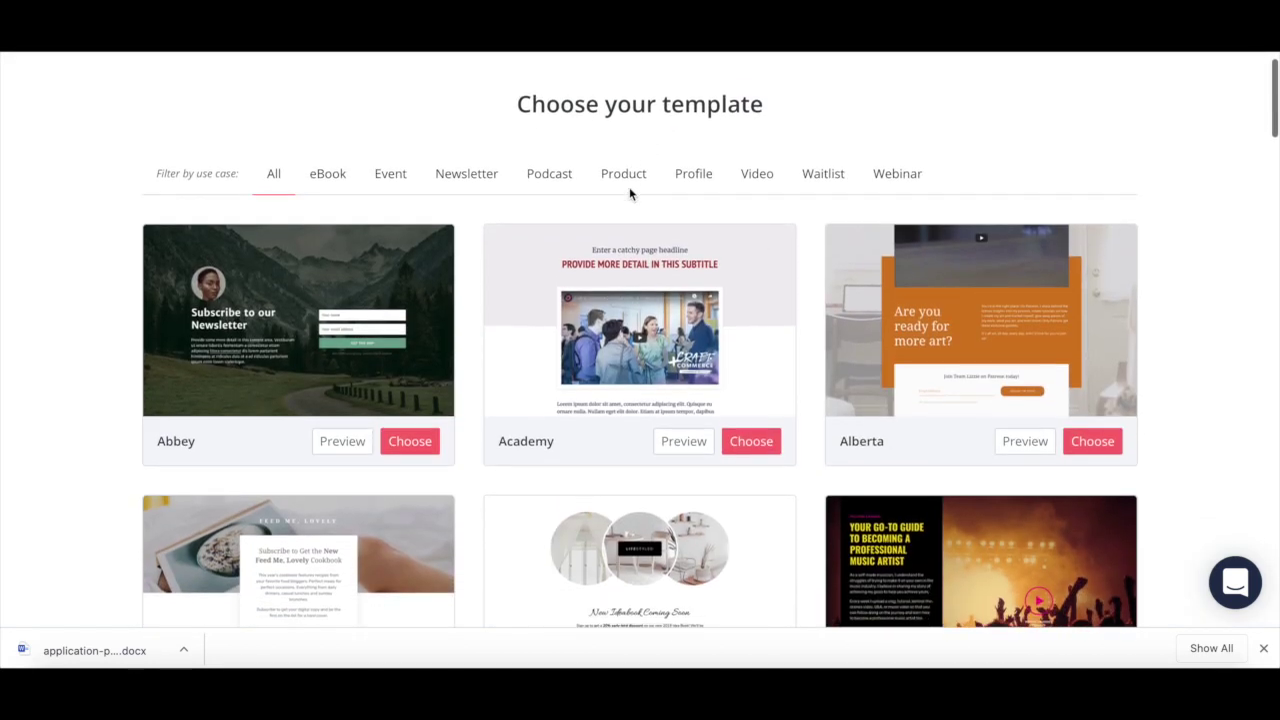
scroll(629, 193, down, 1)
scroll(629, 193, down, 1)
scroll(629, 193, down, 1)
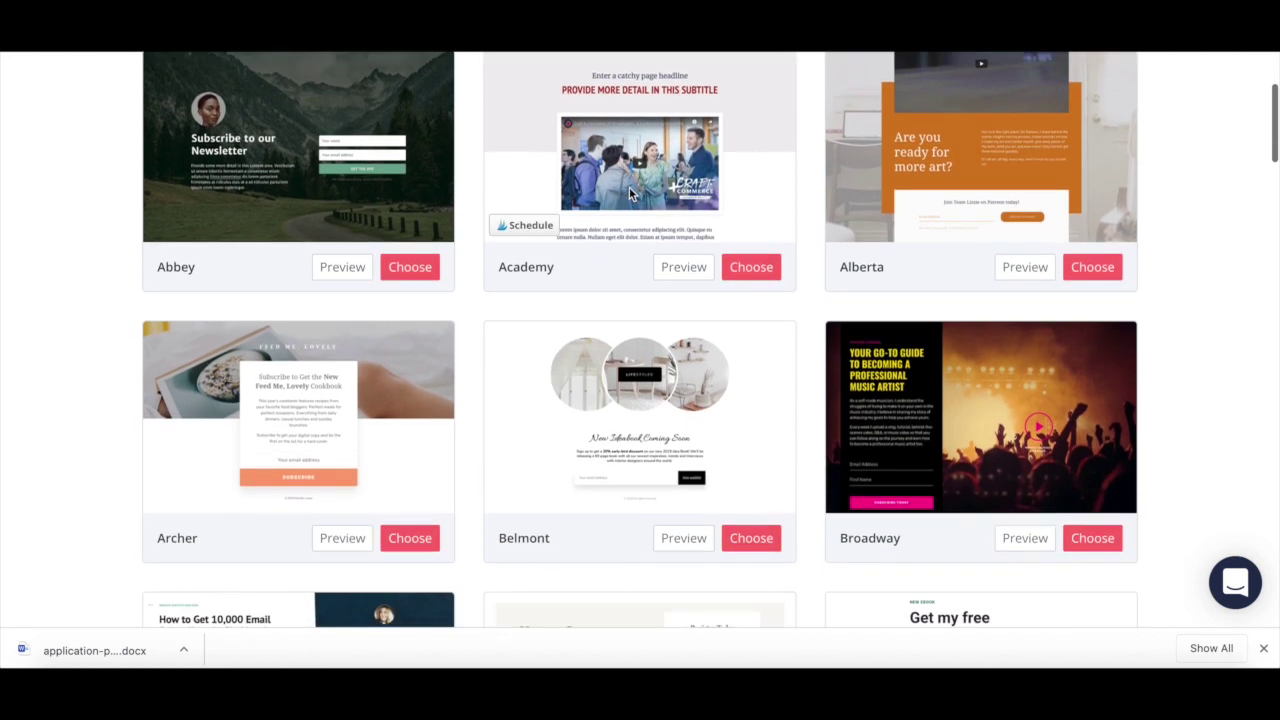
scroll(629, 193, down, 1)
scroll(629, 193, down, 1)
scroll(629, 193, down, 1)
scroll(629, 193, down, 1)
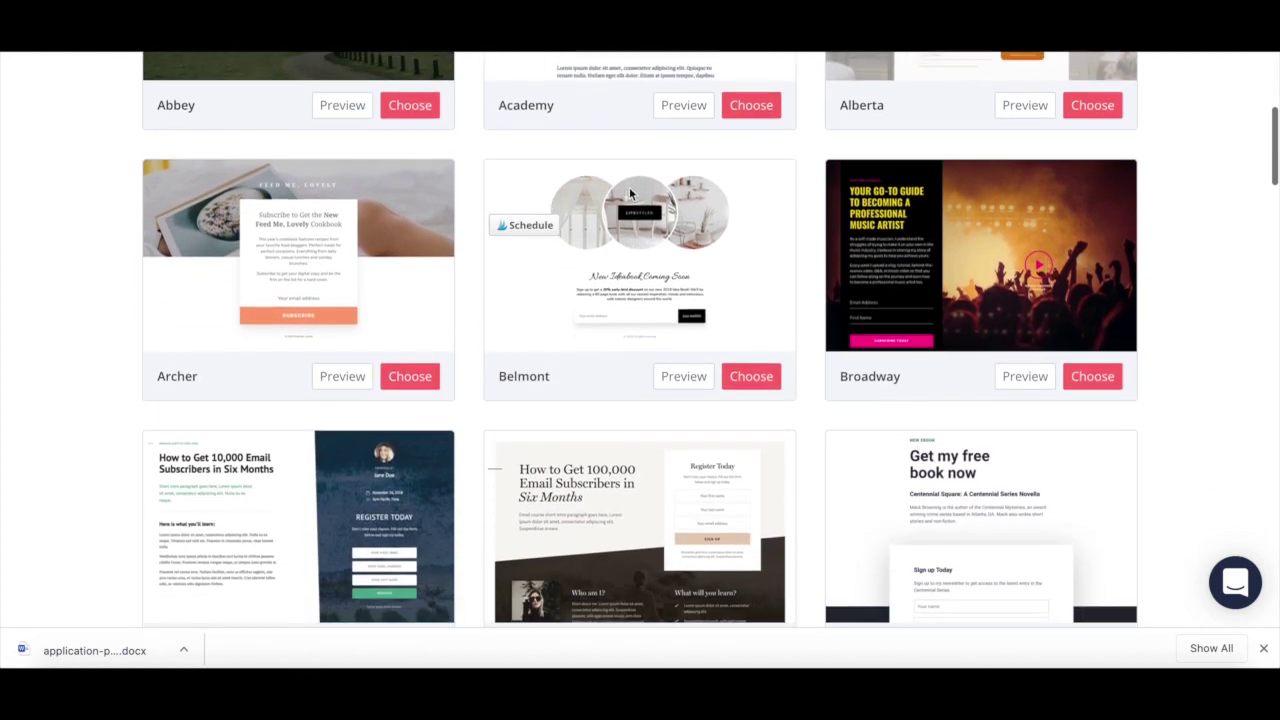
scroll(629, 193, down, 1)
scroll(629, 193, down, 1)
scroll(629, 187, down, 1)
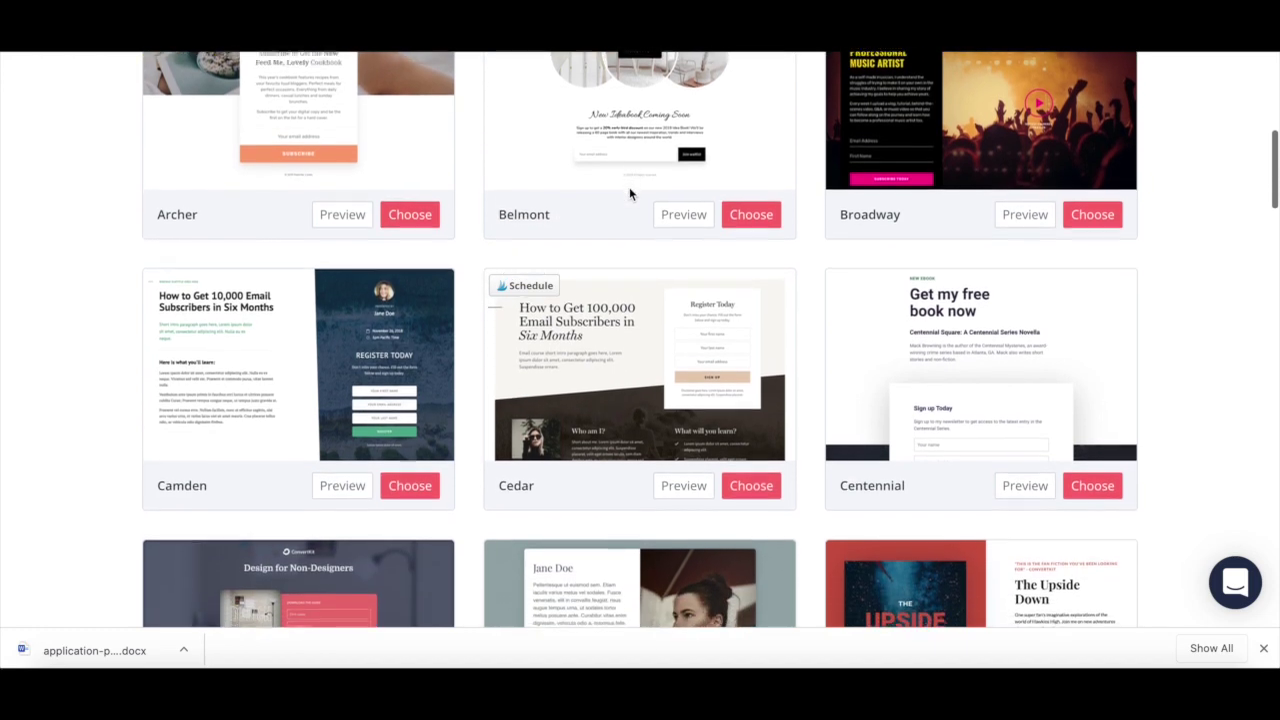
scroll(629, 187, down, 1)
scroll(629, 187, down, 1)
scroll(629, 187, down, 1)
scroll(629, 187, down, 1)
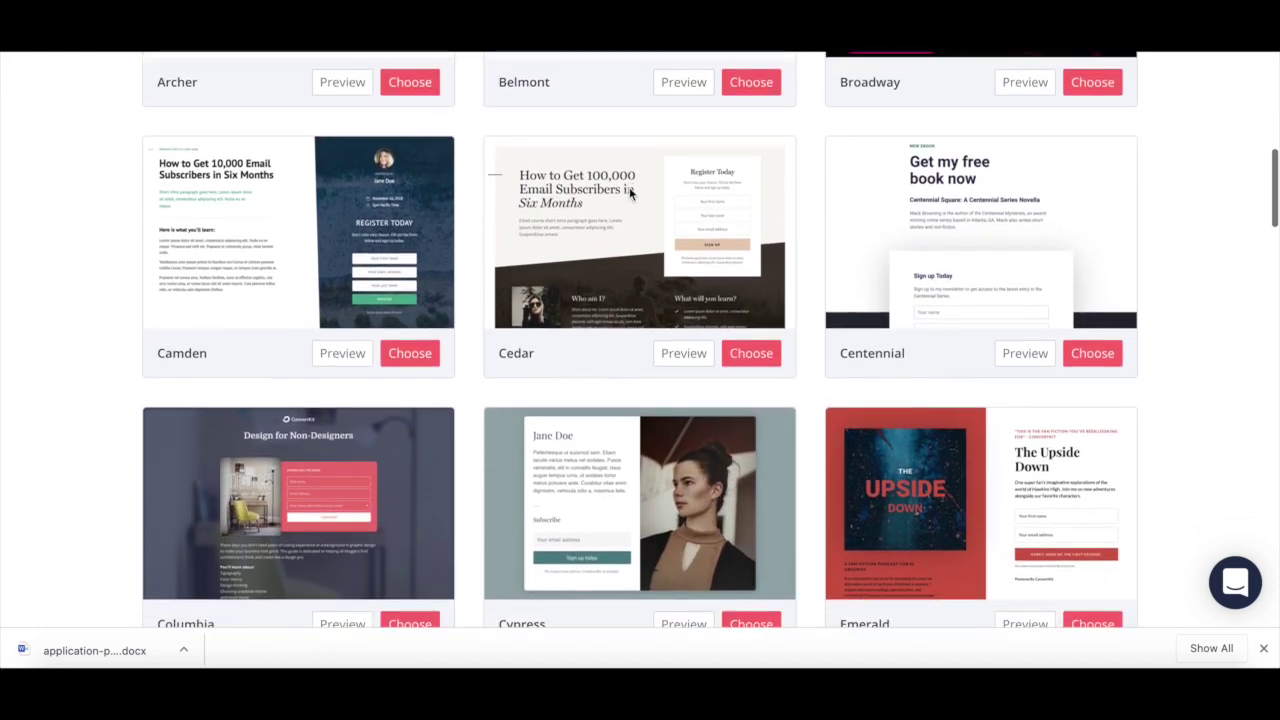
scroll(629, 187, down, 1)
scroll(629, 187, down, 1)
scroll(629, 187, up, 5)
scroll(629, 190, up, 3)
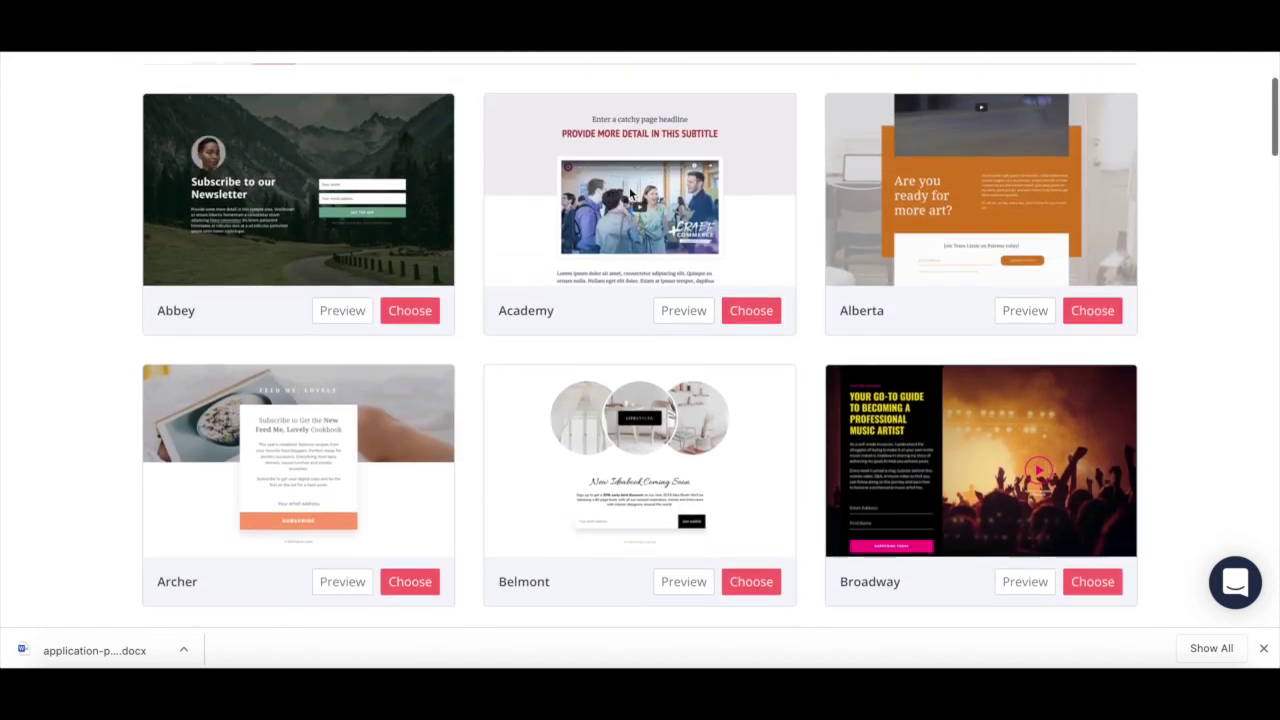
scroll(629, 190, up, 2)
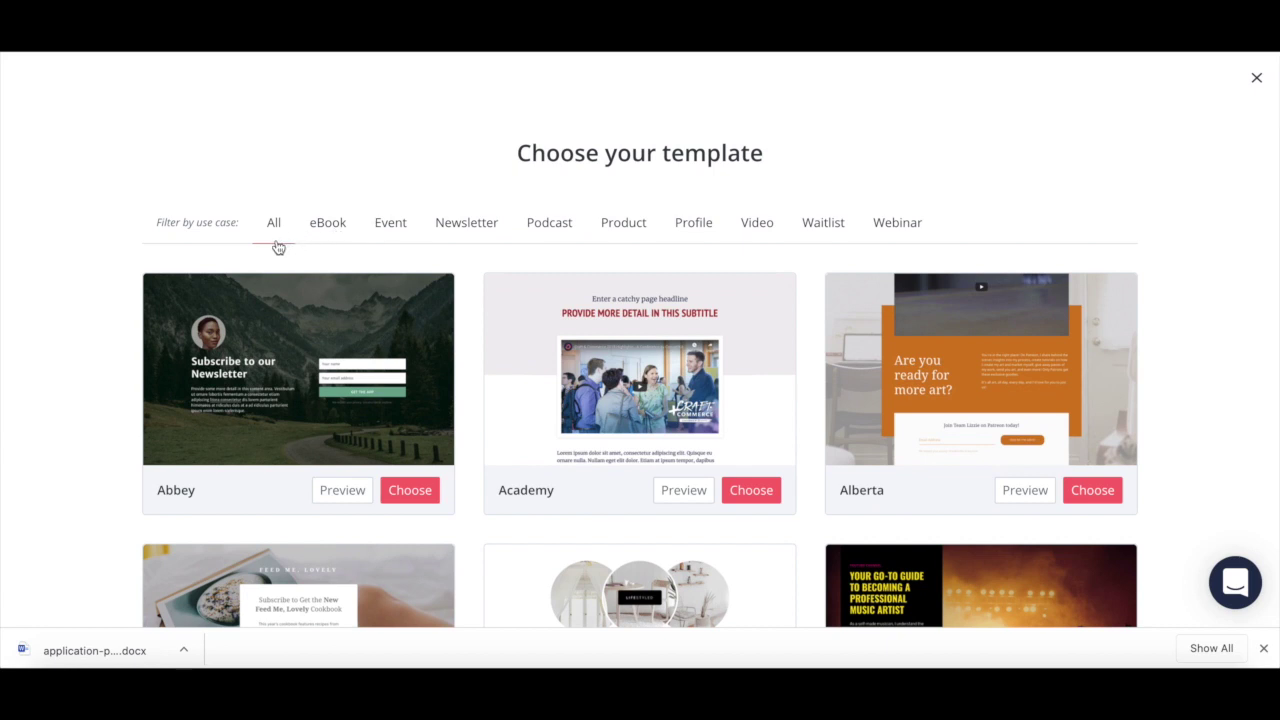
- Filter templates by eBook, Event, Newsletter, Podcast, Product, Profile, Video, Waitlist and Webinar, return to All, then preview Abbey
click(327, 226)
click(401, 228)
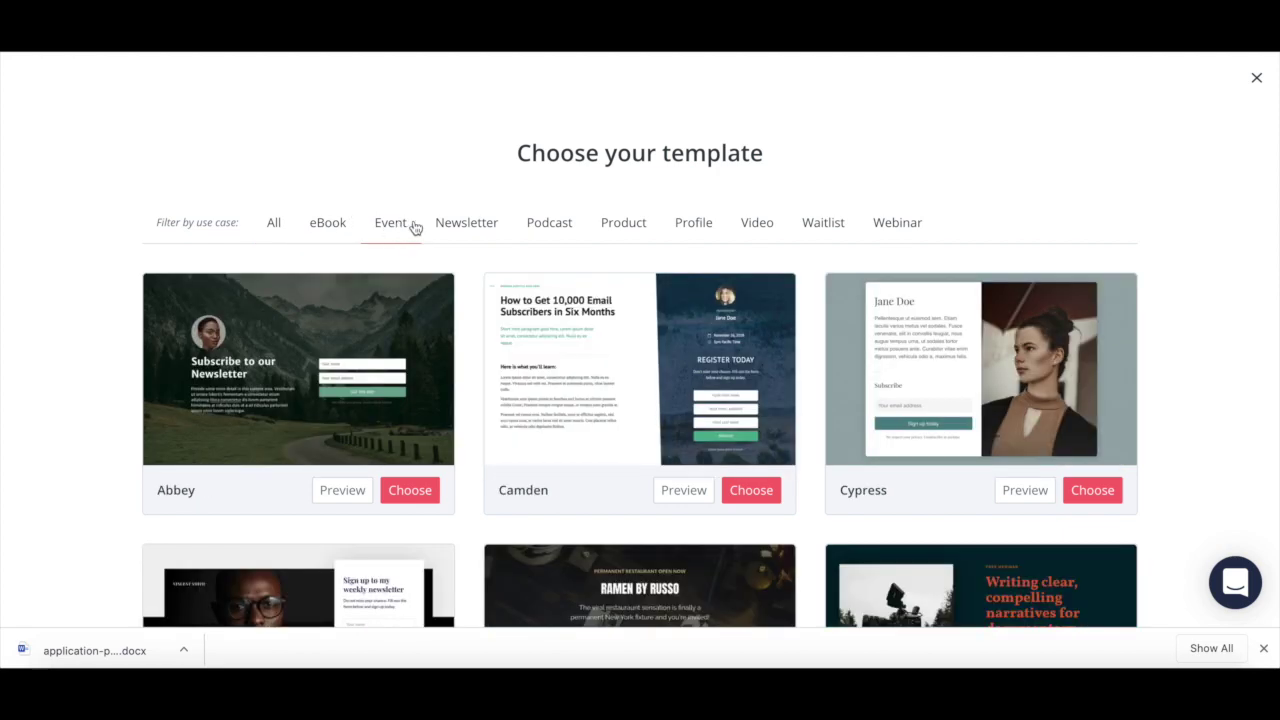
click(468, 229)
click(555, 232)
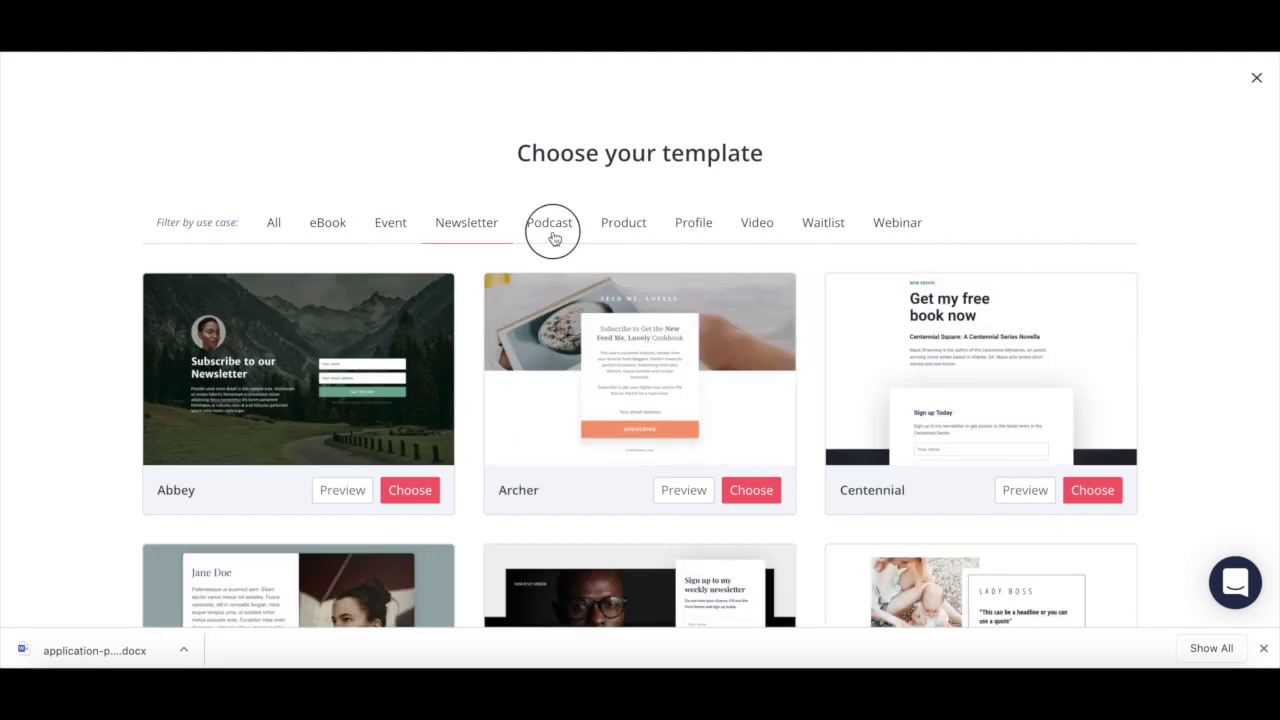
click(615, 233)
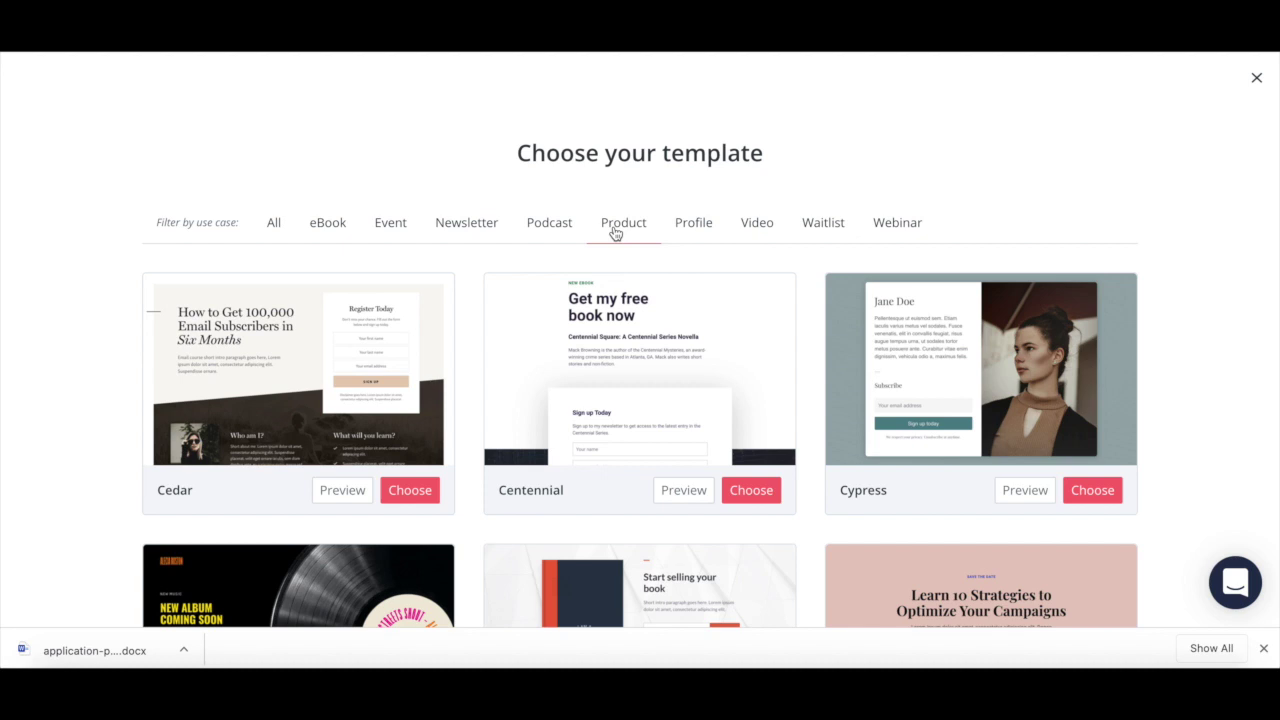
click(707, 232)
click(757, 232)
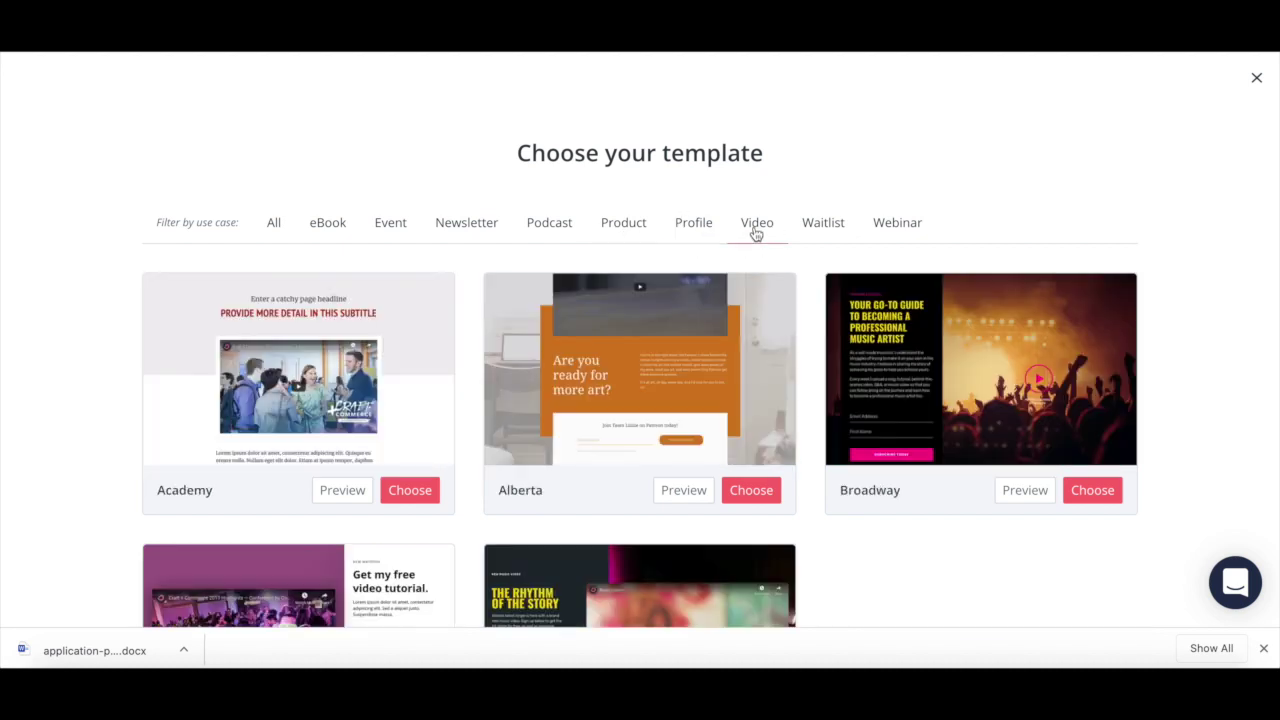
click(822, 230)
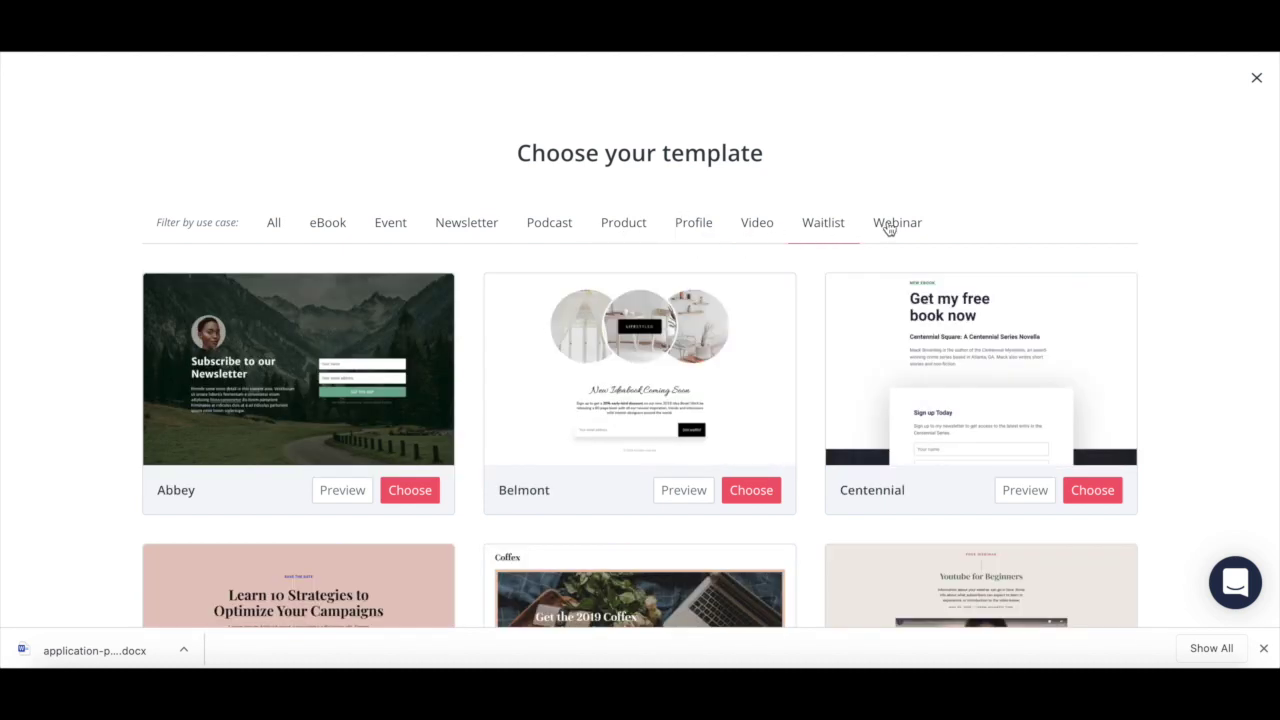
click(888, 230)
click(273, 224)
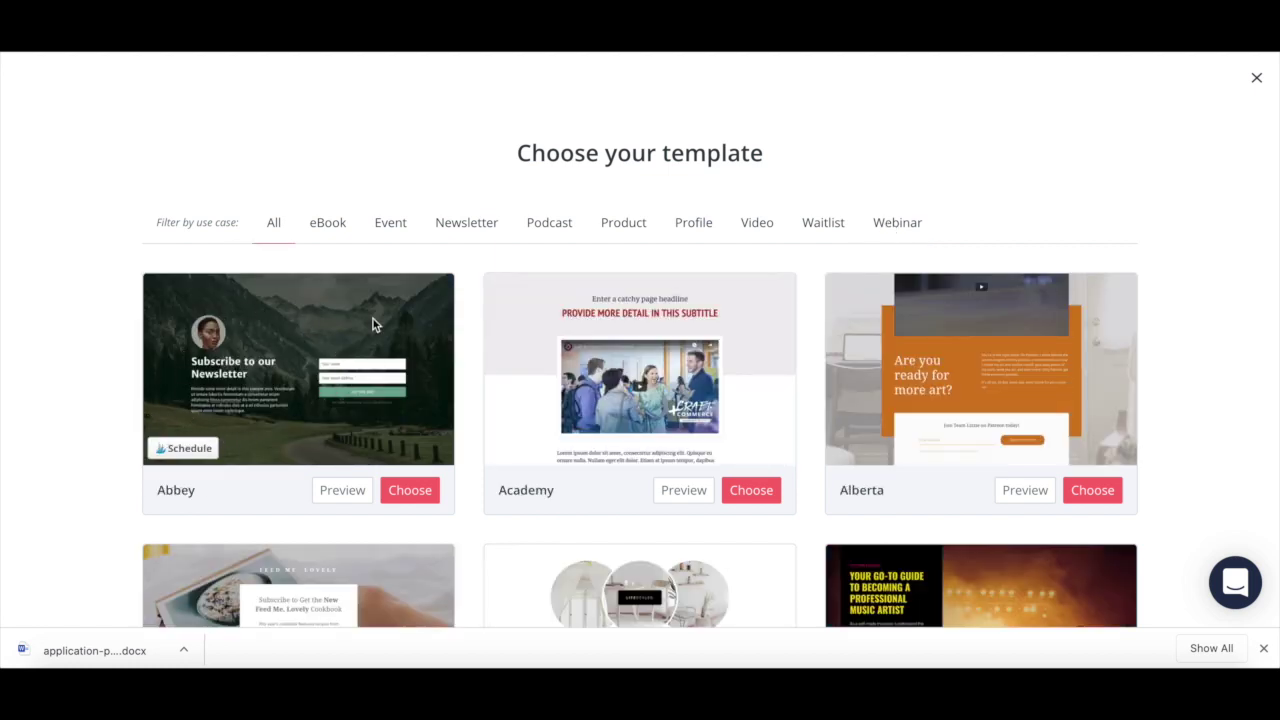
click(354, 492)
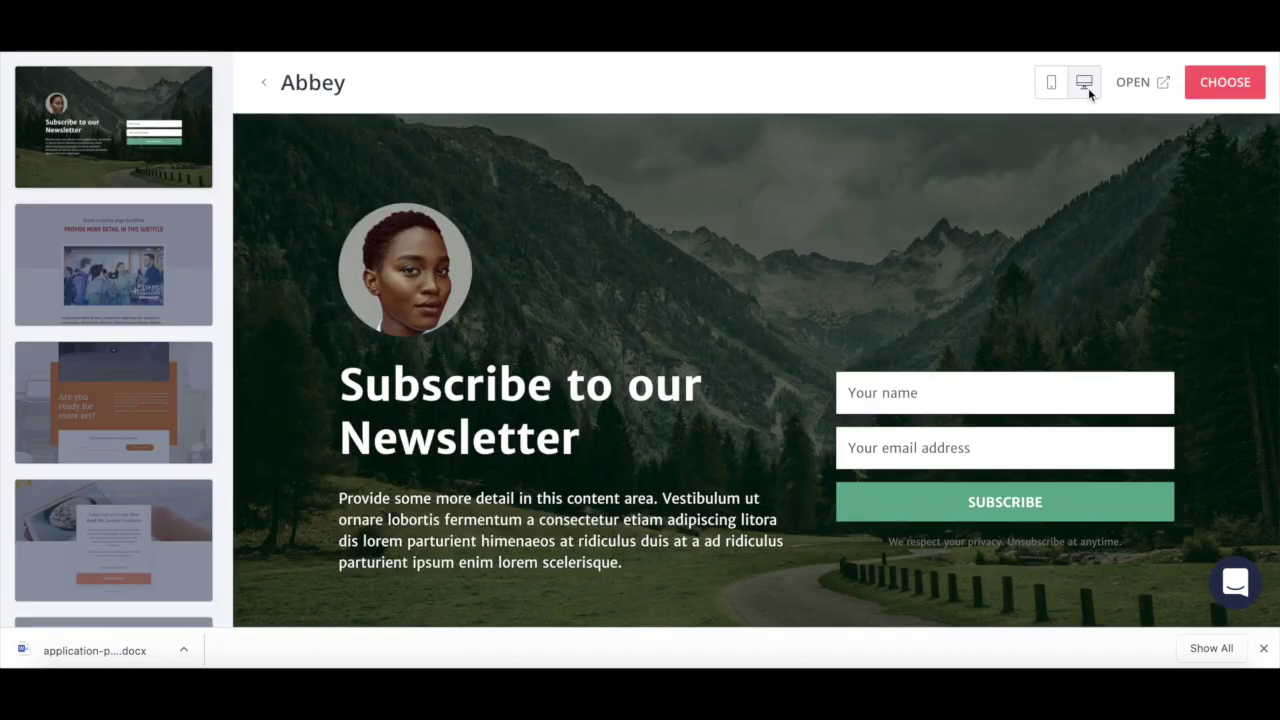
click(1062, 89)
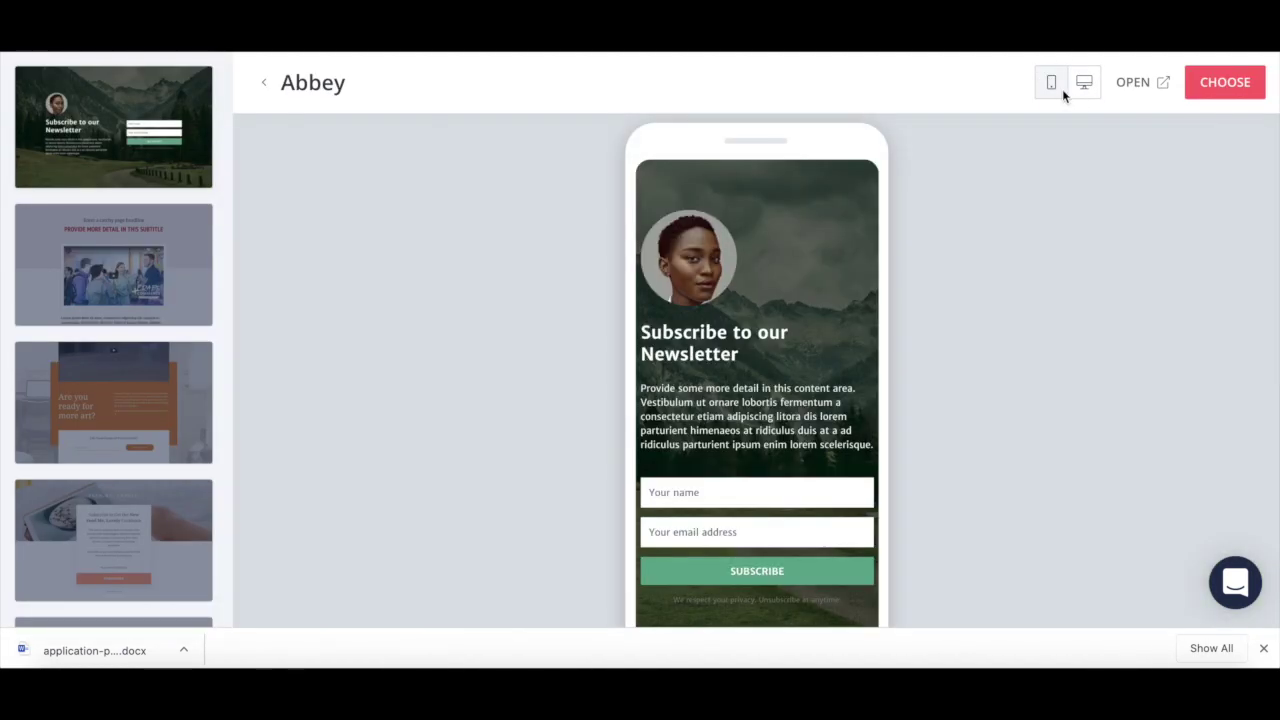
click(1131, 86)
click(1213, 86)
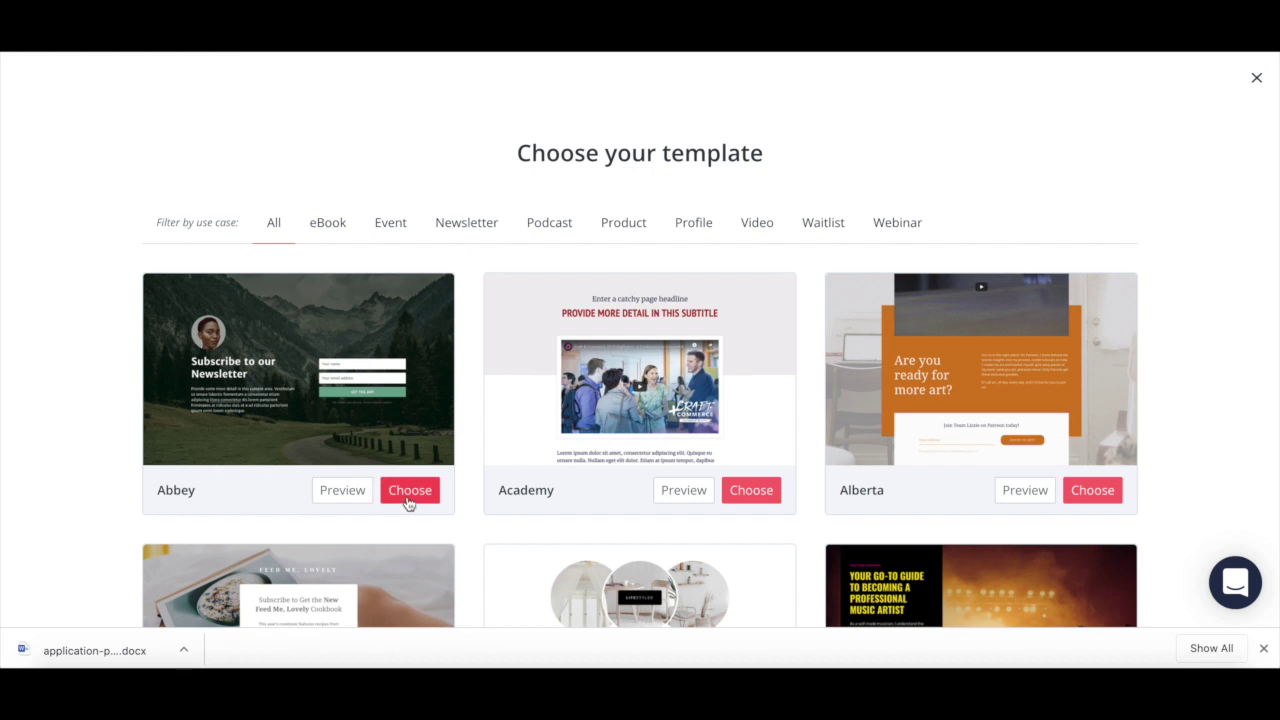
- Create the page from the Abbey template and inspect its headline and image options
click(408, 501)
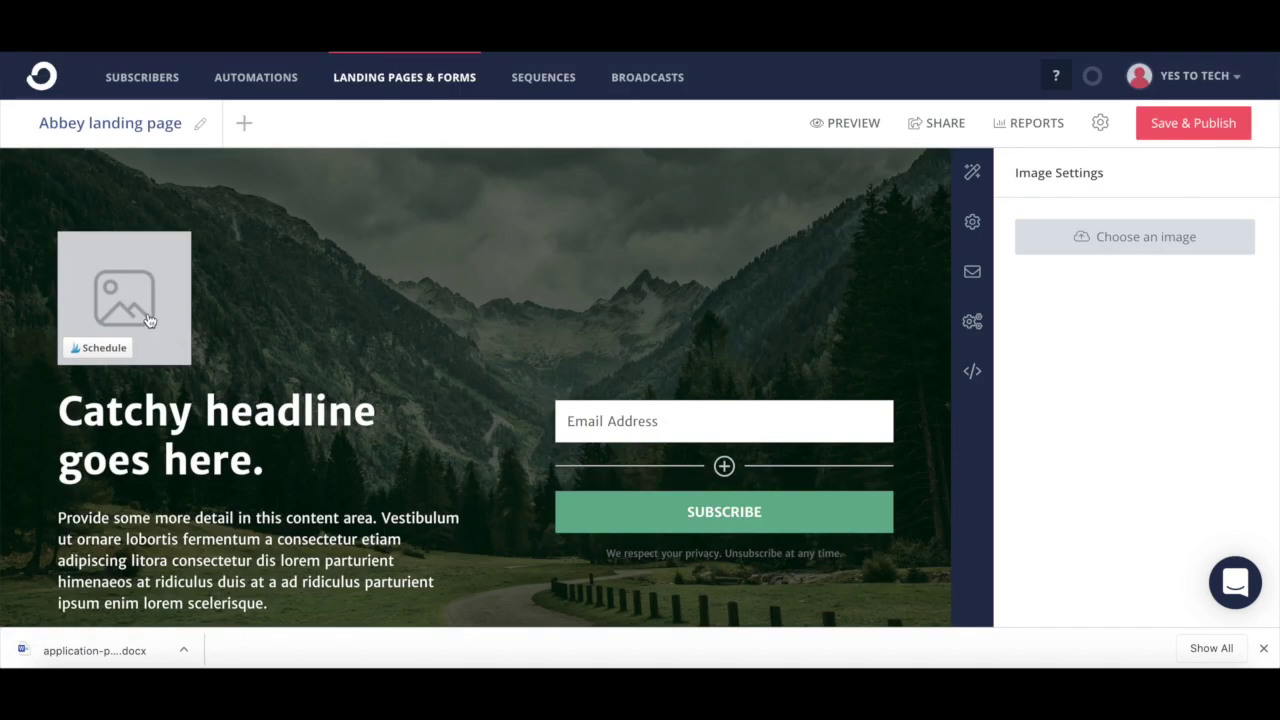
click(252, 418)
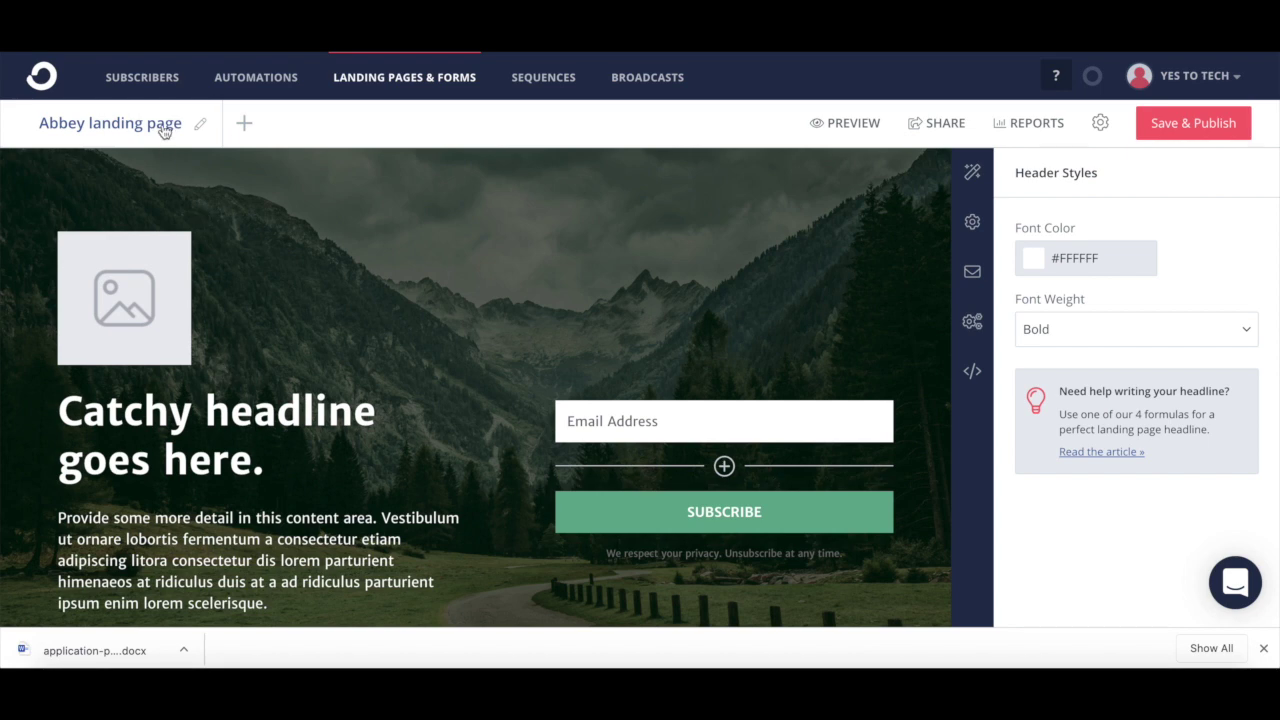
click(153, 296)
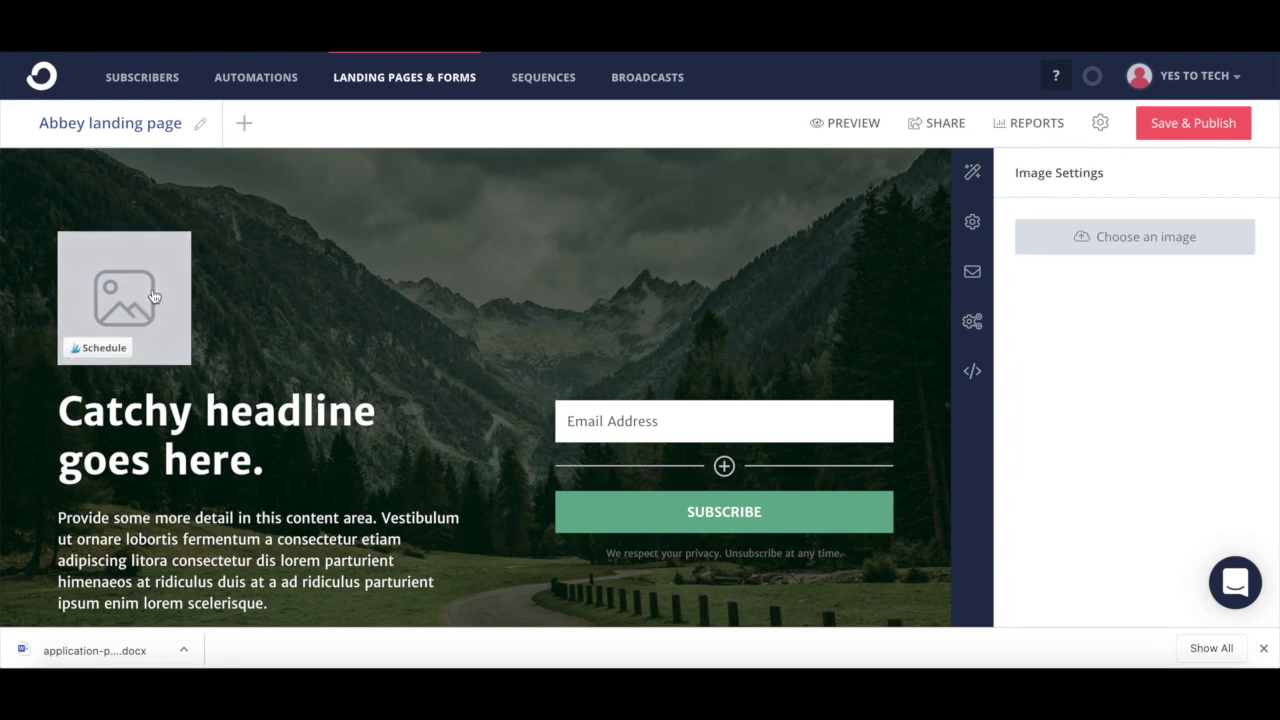
click(180, 412)
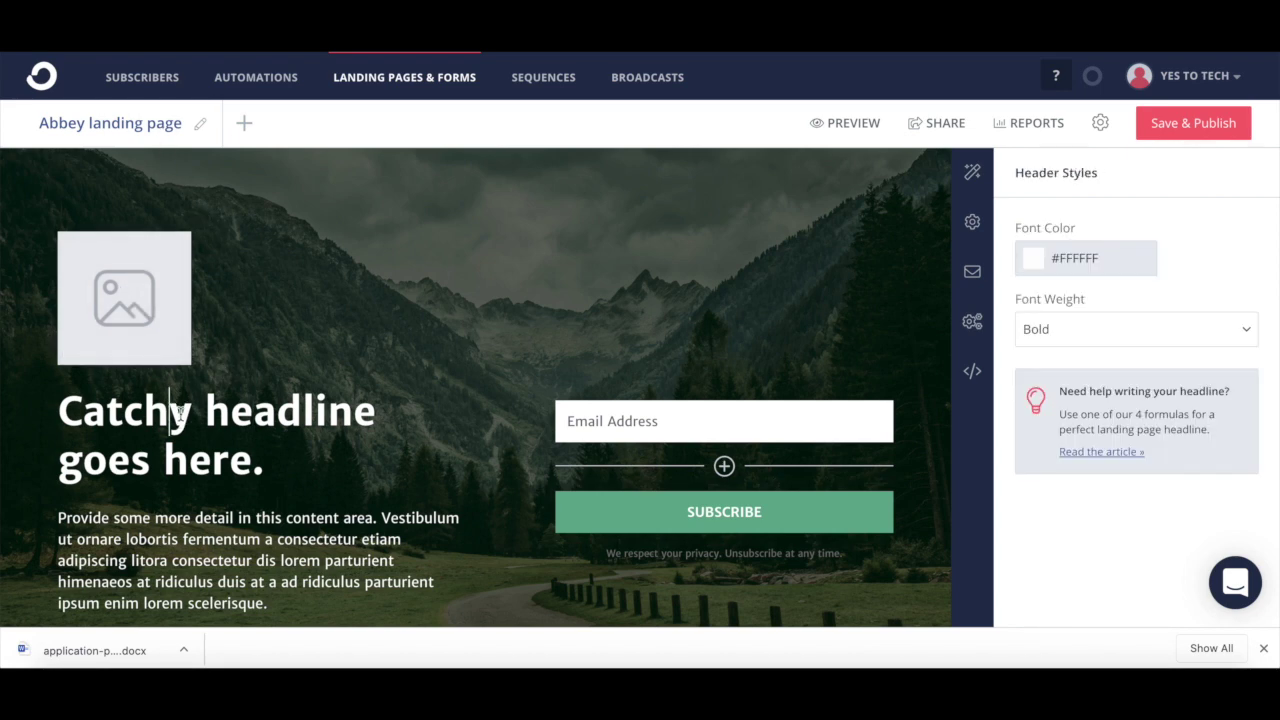
- Add an empty custom field to the form and drag it above Email Address
click(185, 540)
click(614, 424)
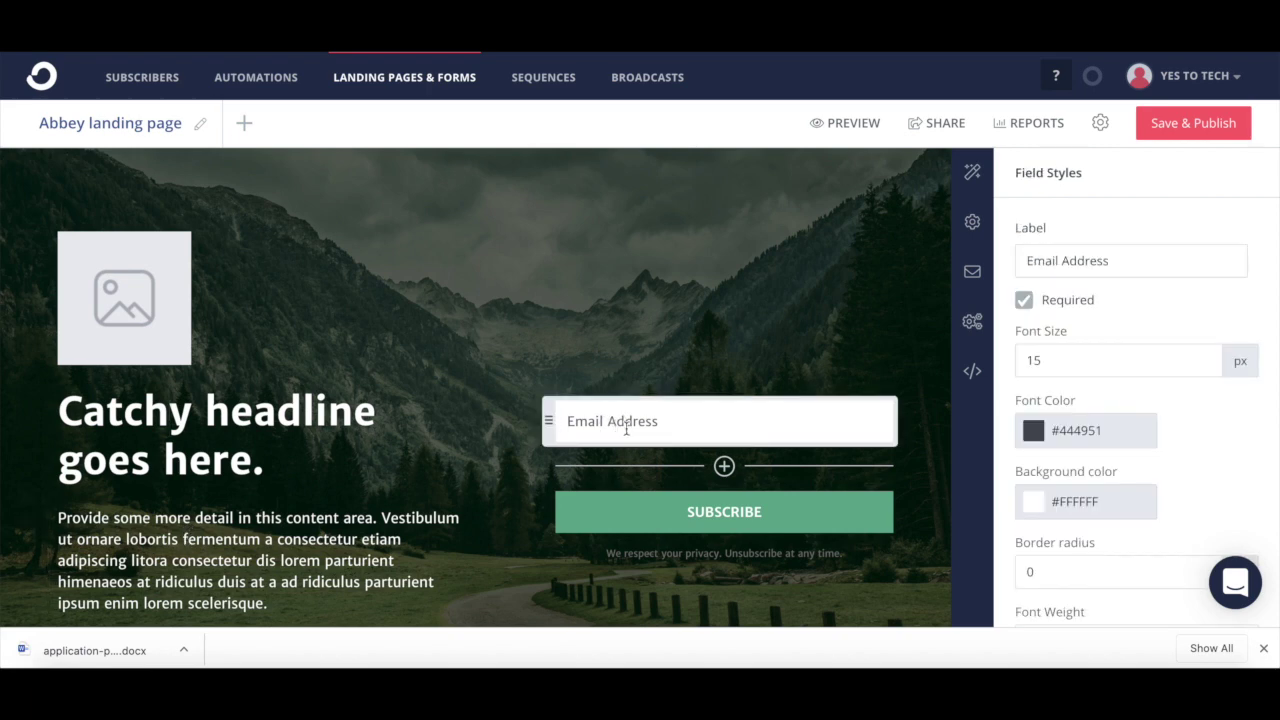
click(724, 466)
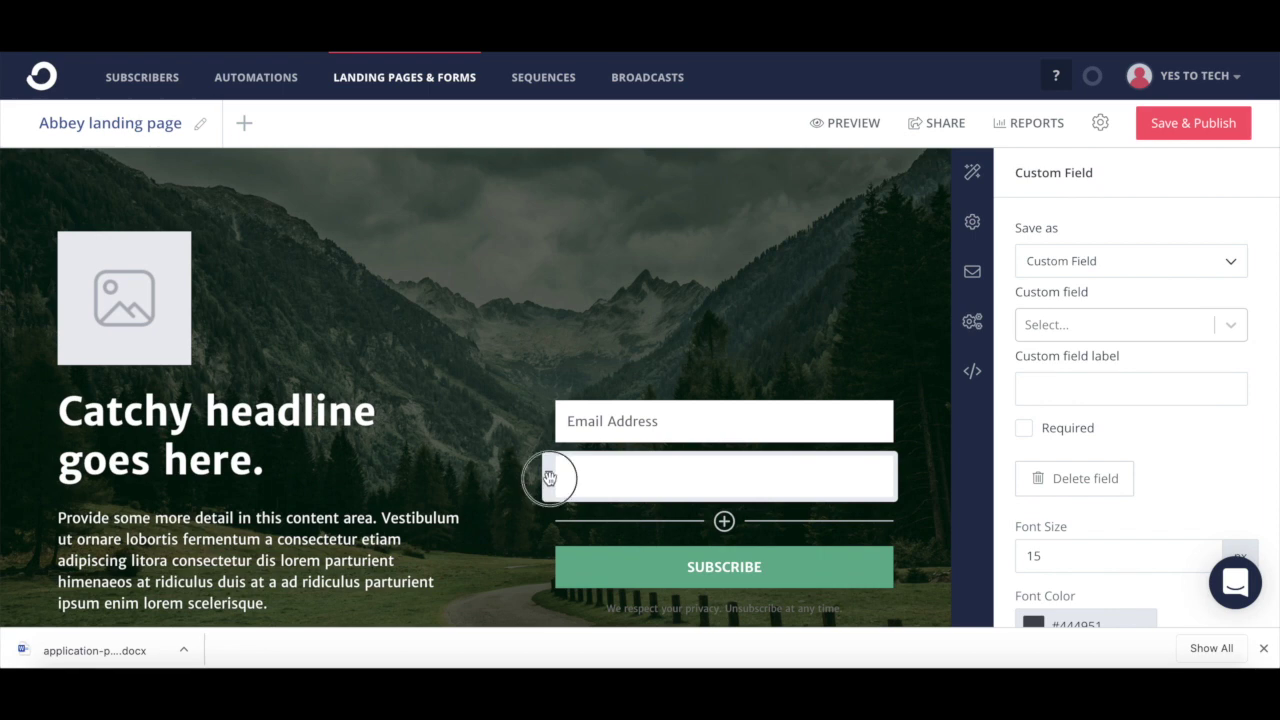
drag(549, 478, 554, 420)
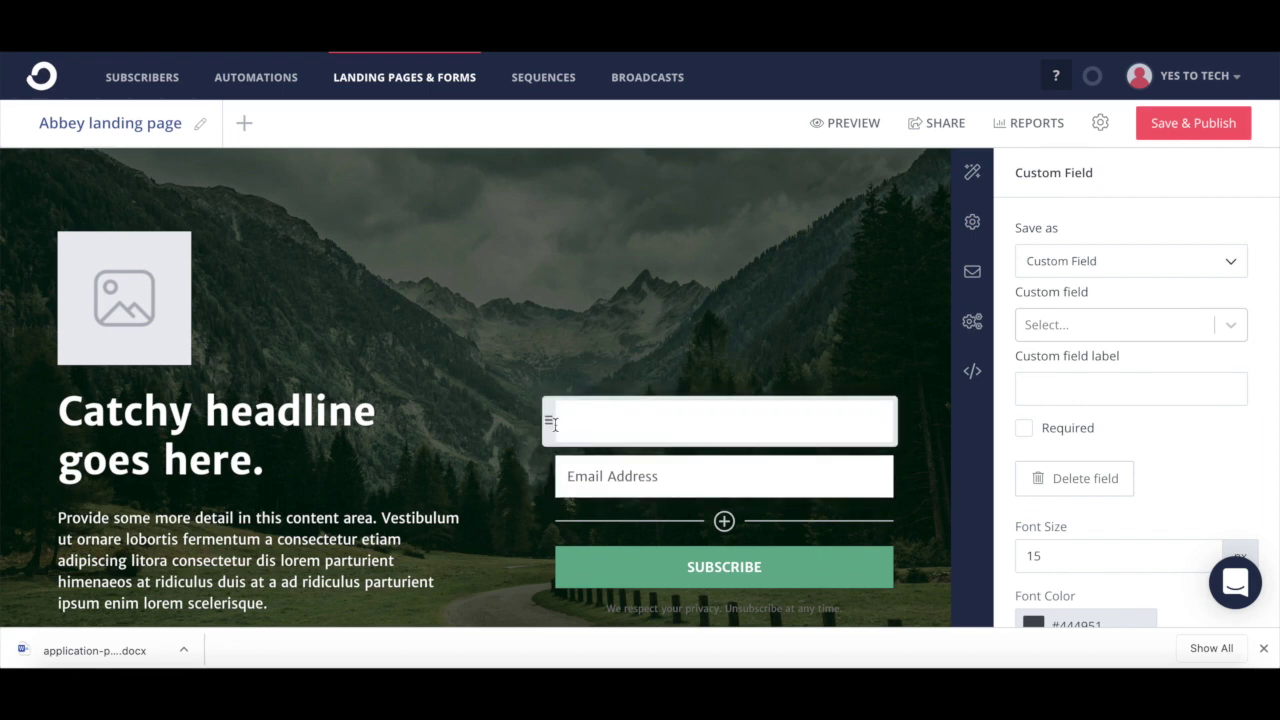
- Review the subscribe button's styling options further down the form
scroll(554, 424, down, 1)
click(619, 548)
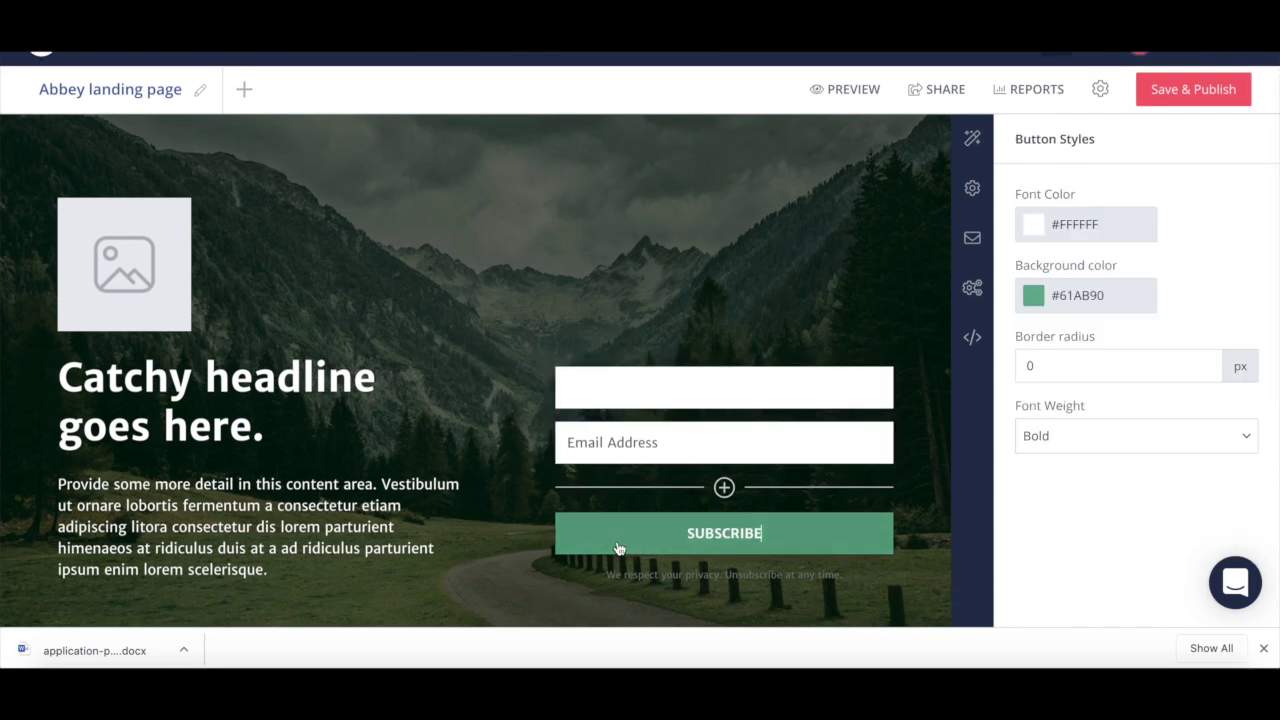
scroll(619, 548, down, 1)
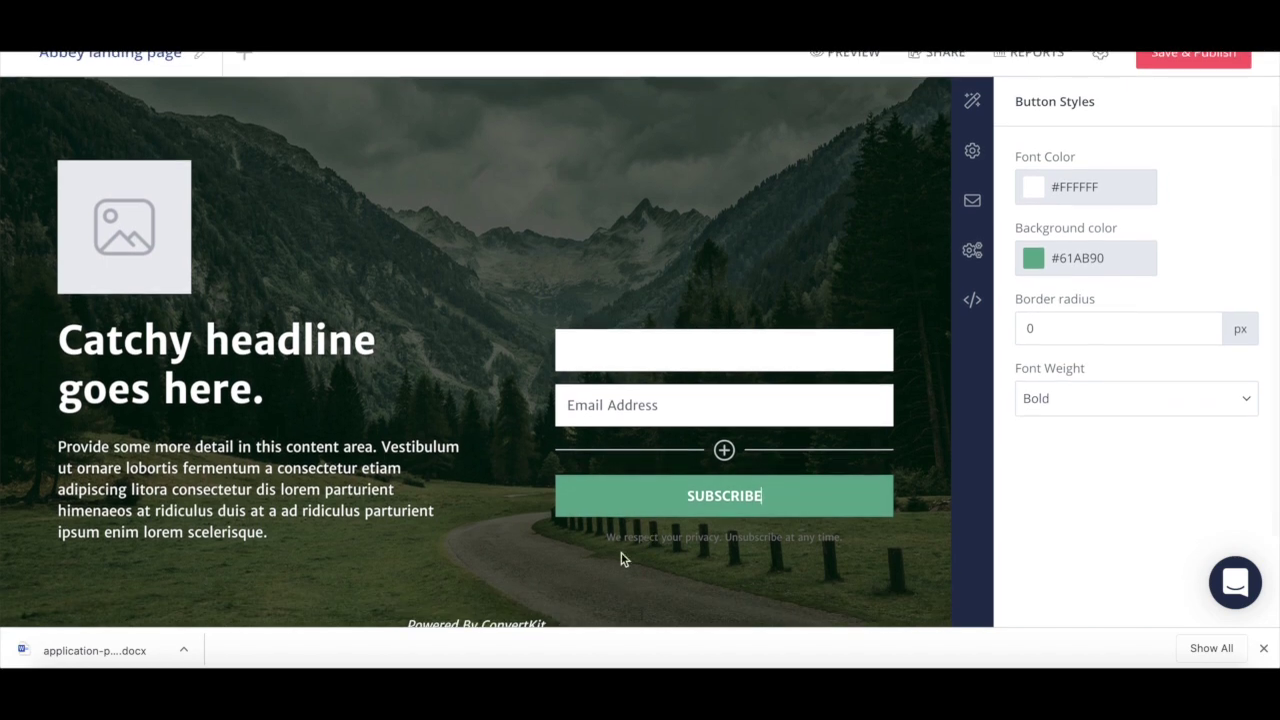
scroll(623, 557, down, 1)
click(508, 596)
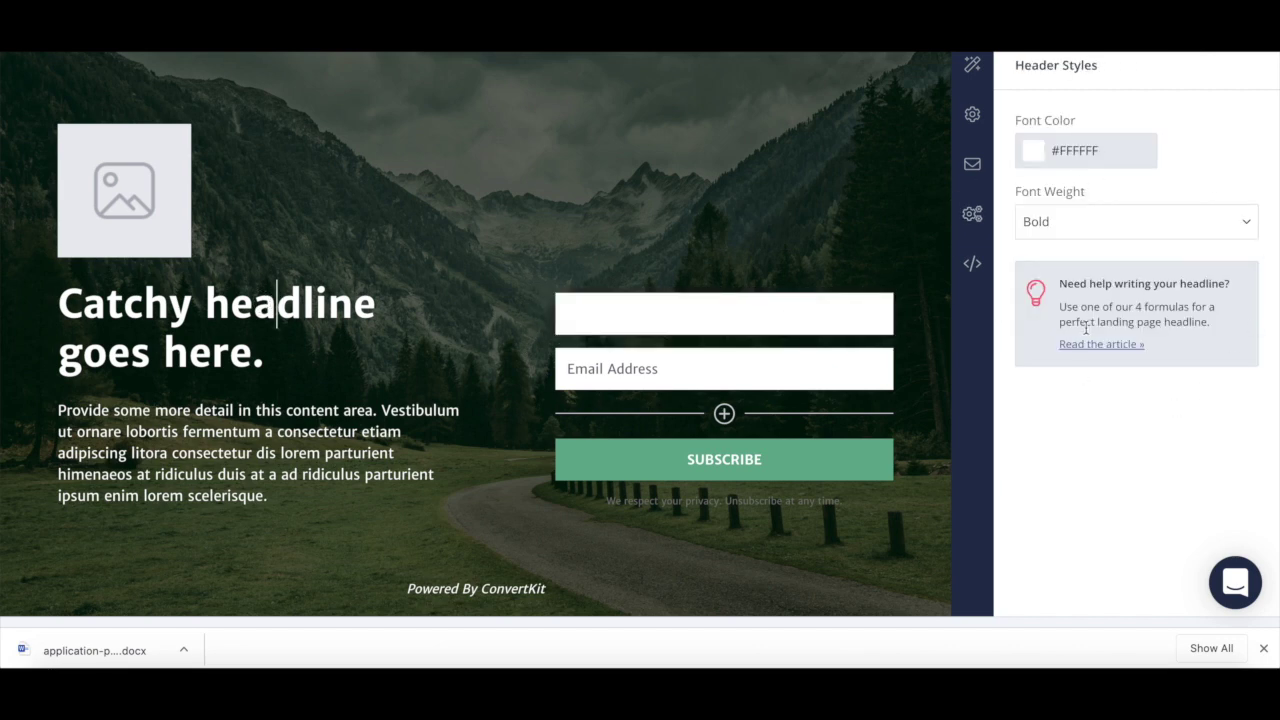
- Review the page-wide Styles for heading font, body font and background image
click(975, 70)
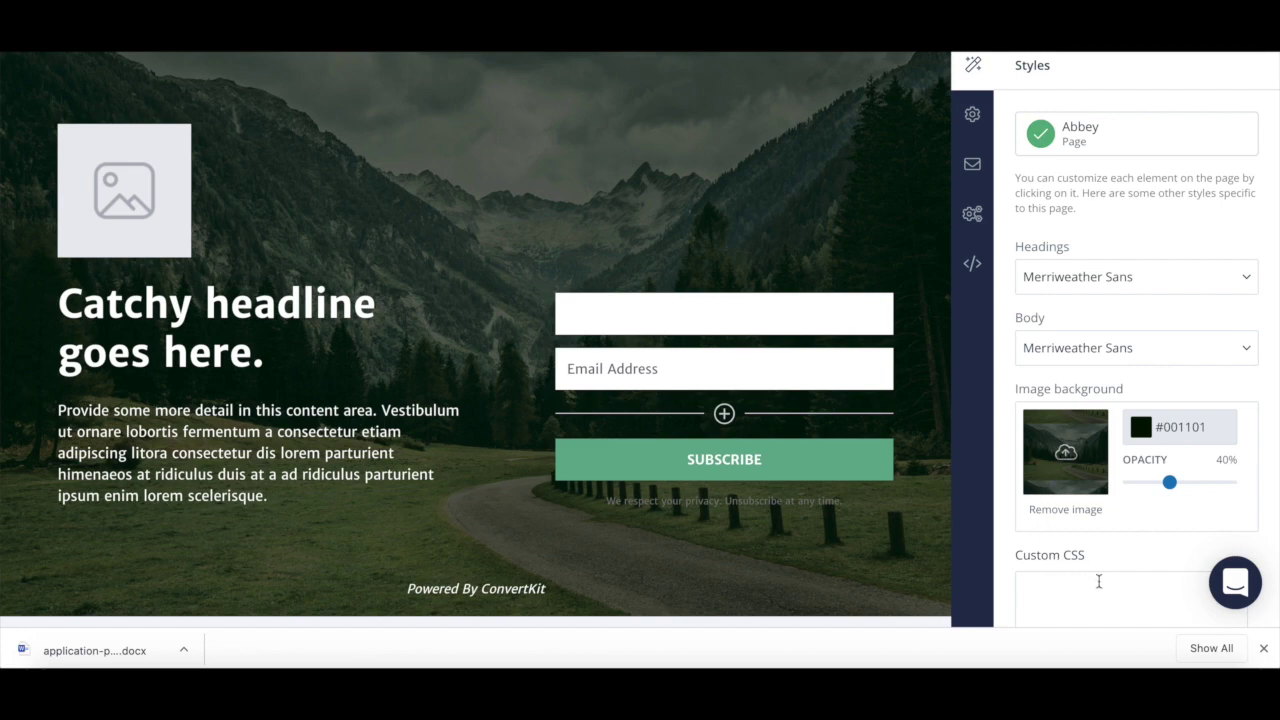
scroll(1098, 580, down, 2)
scroll(1098, 580, up, 3)
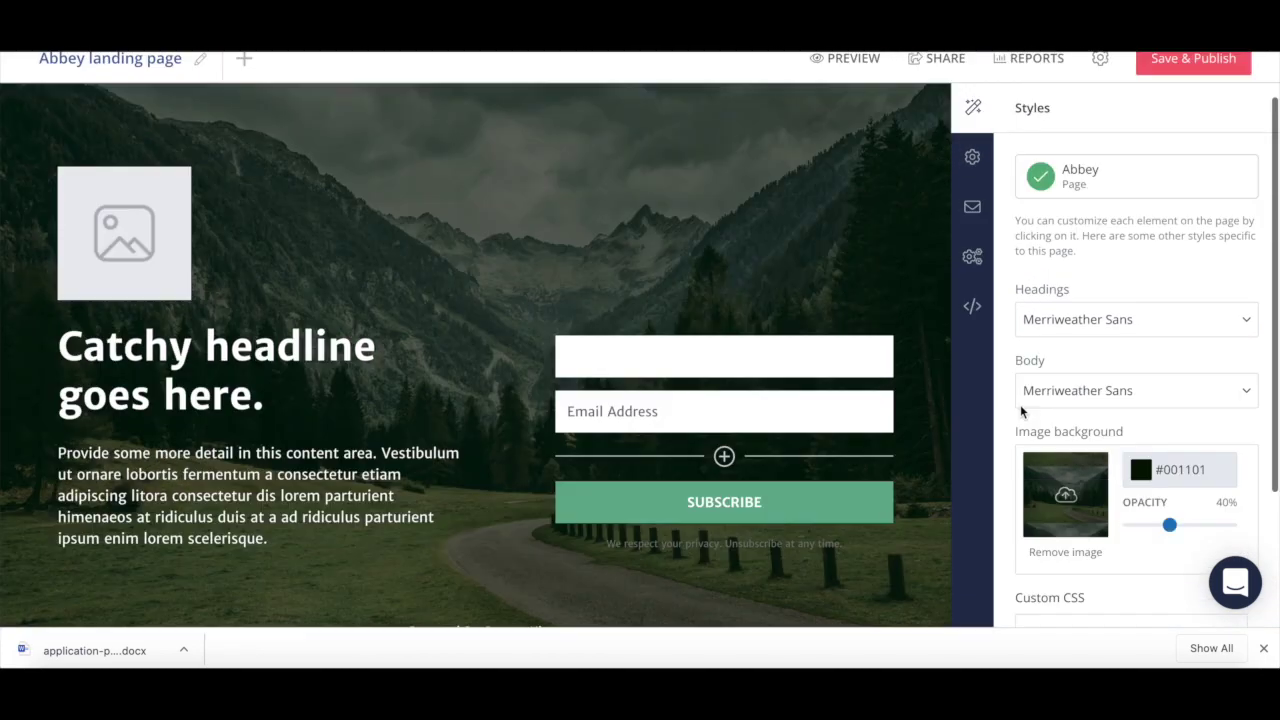
click(973, 160)
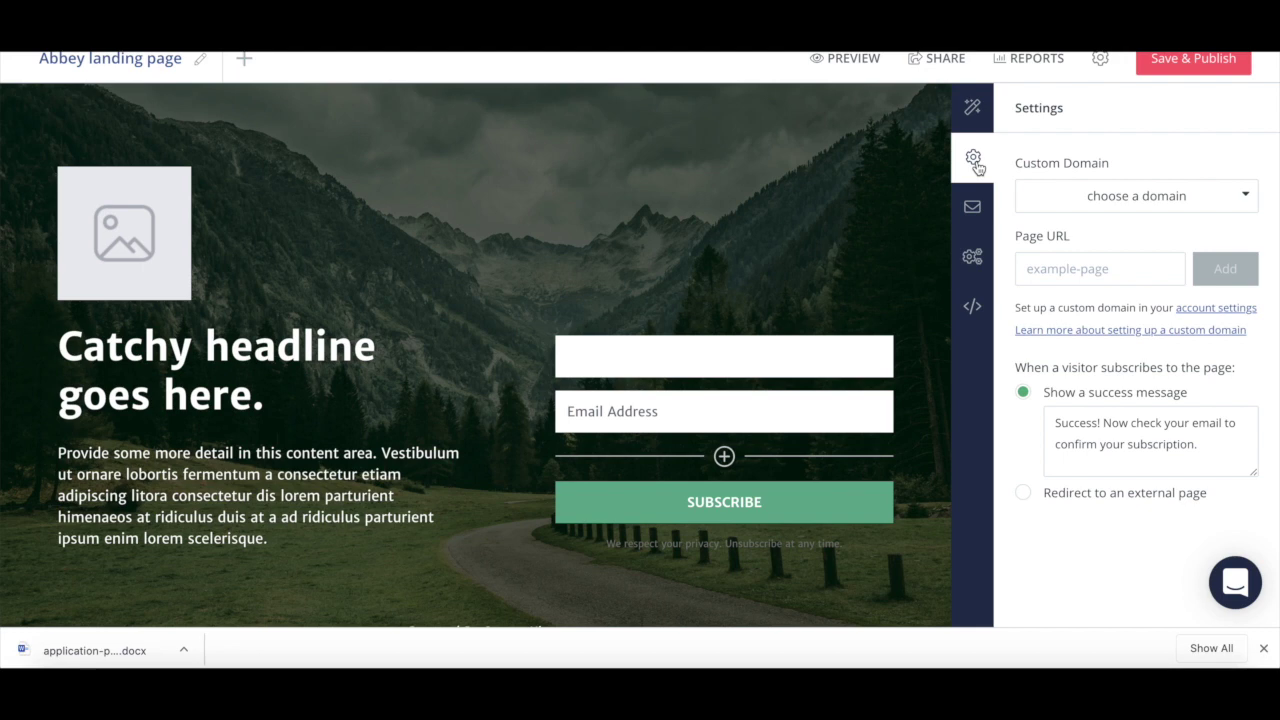
- Check the domain options, then set signup to 'Redirect to an external page'
click(1137, 202)
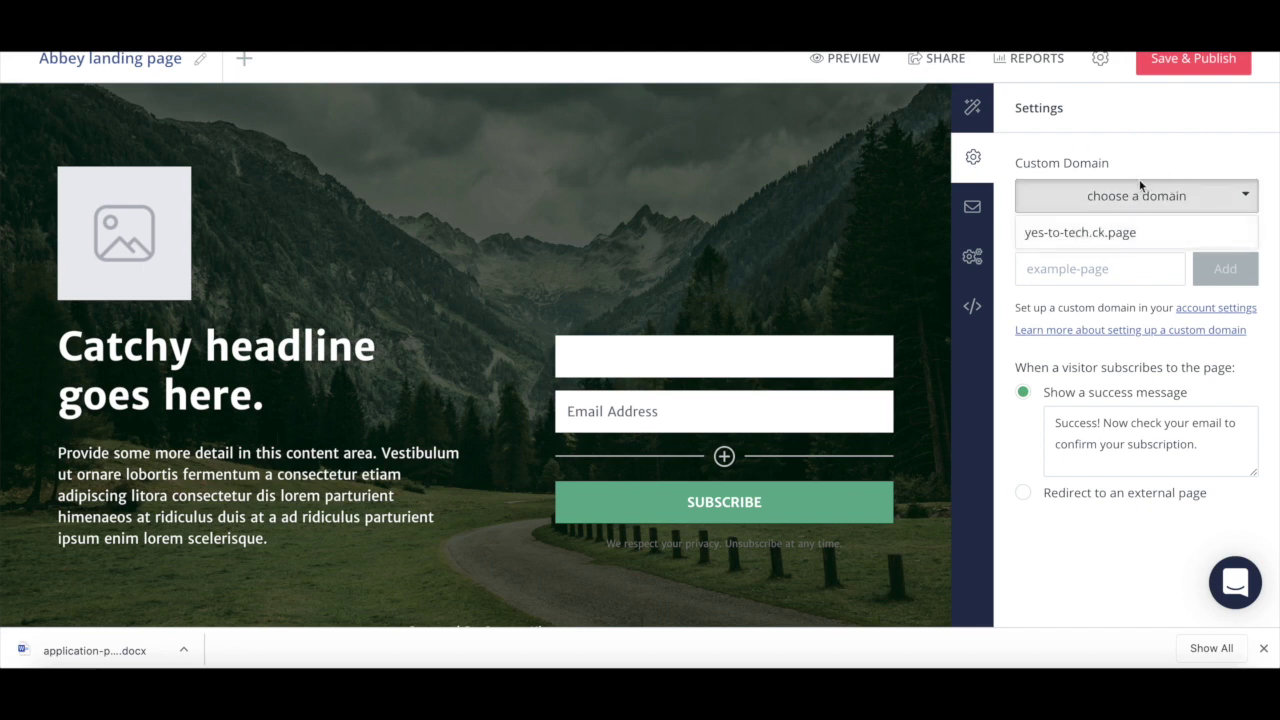
click(1170, 255)
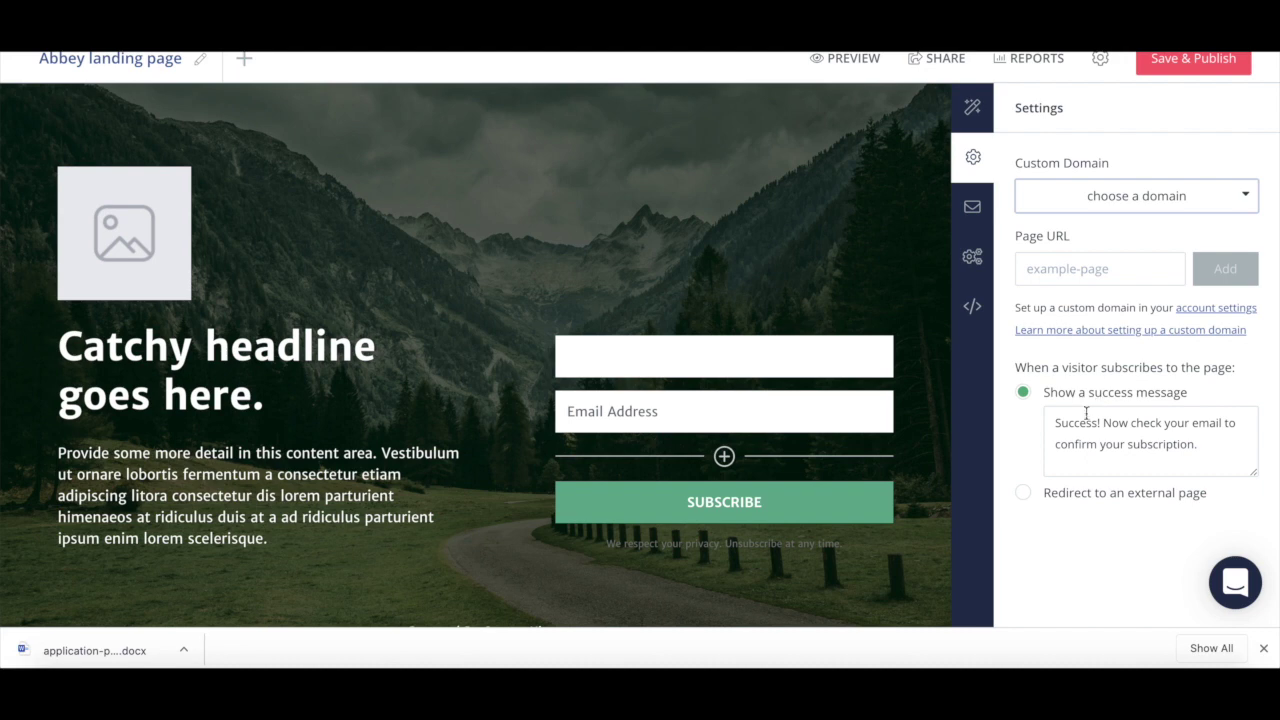
click(1022, 493)
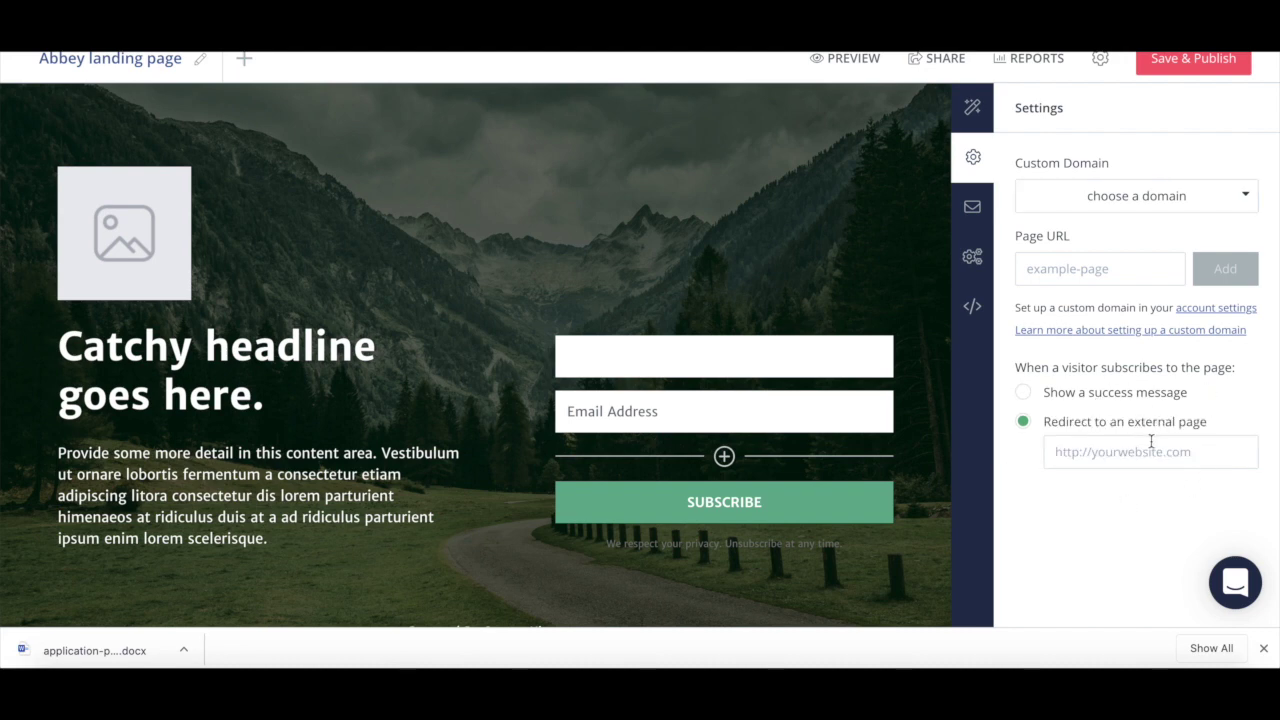
click(973, 212)
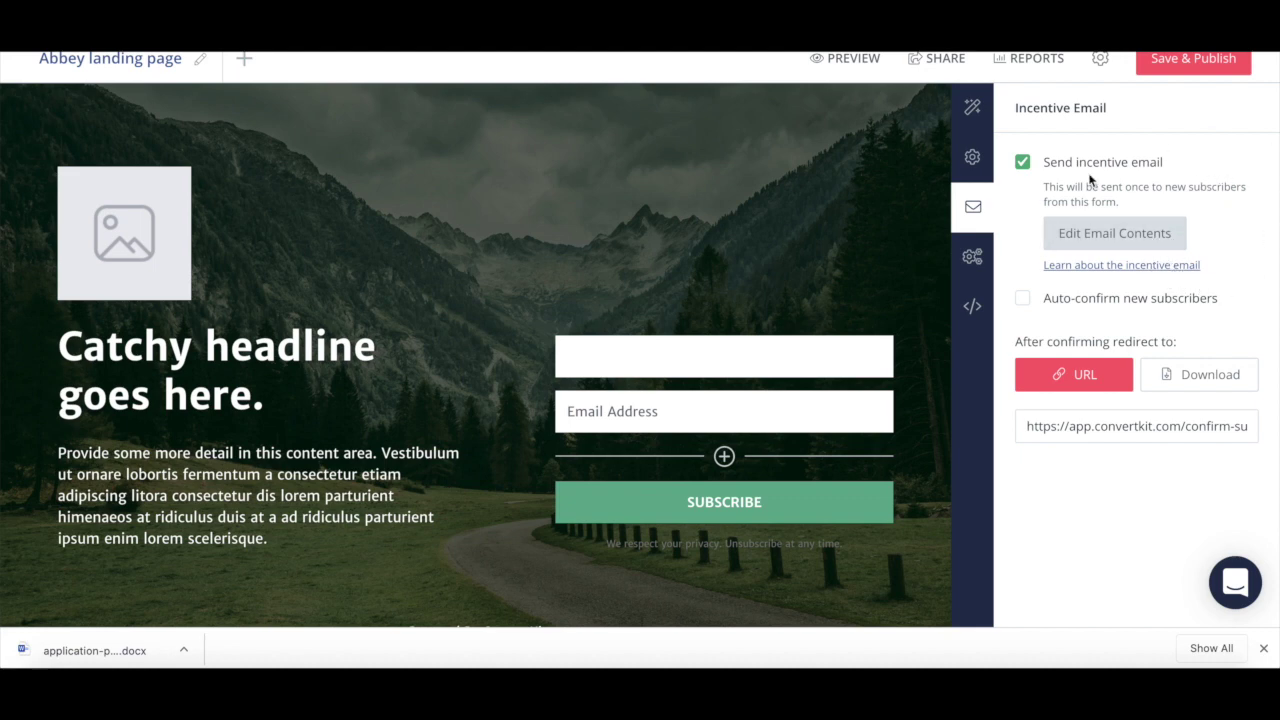
mouse_move(724, 411)
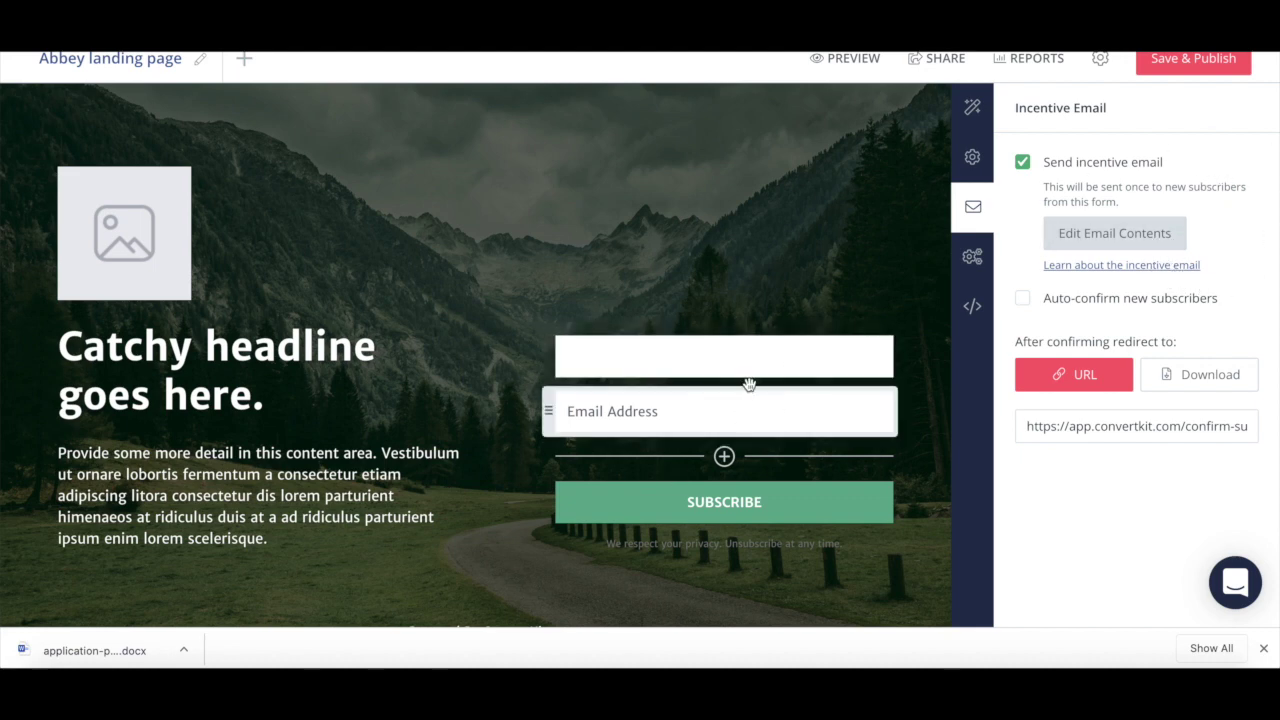
- Review the incentive email's content and blocks, then set the confirmation redirect to Download
click(1106, 240)
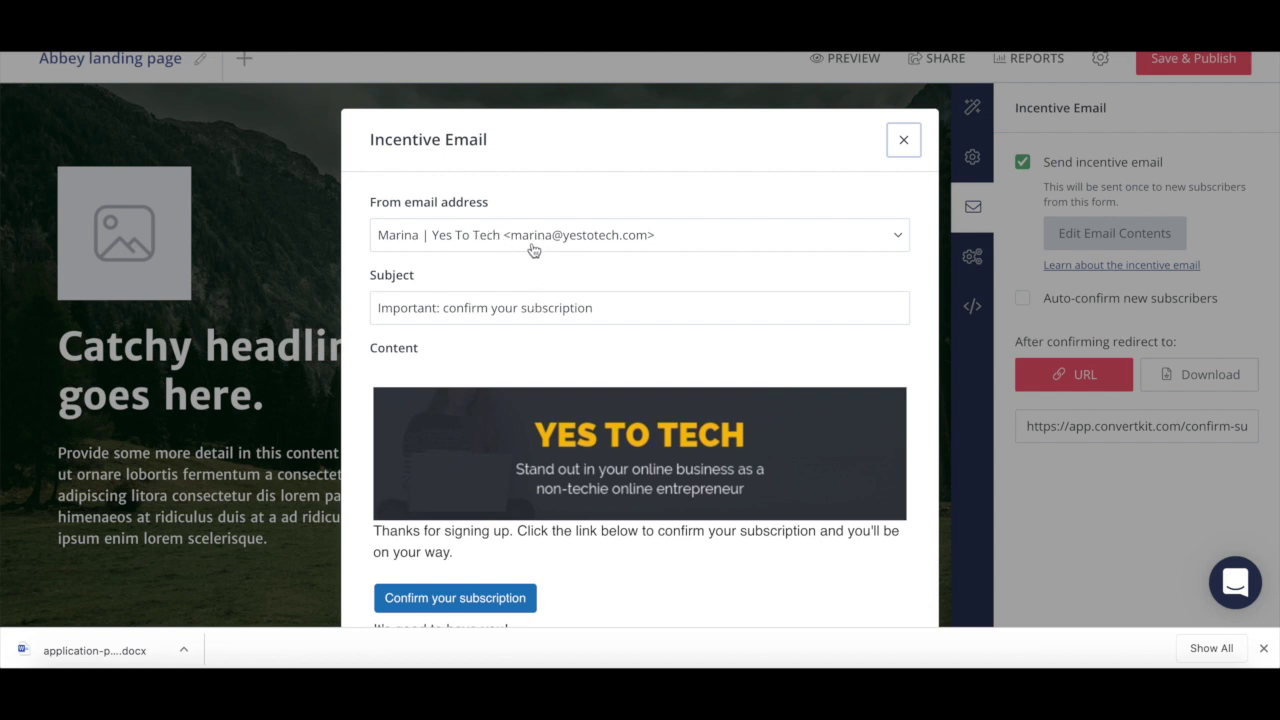
scroll(487, 340, down, 3)
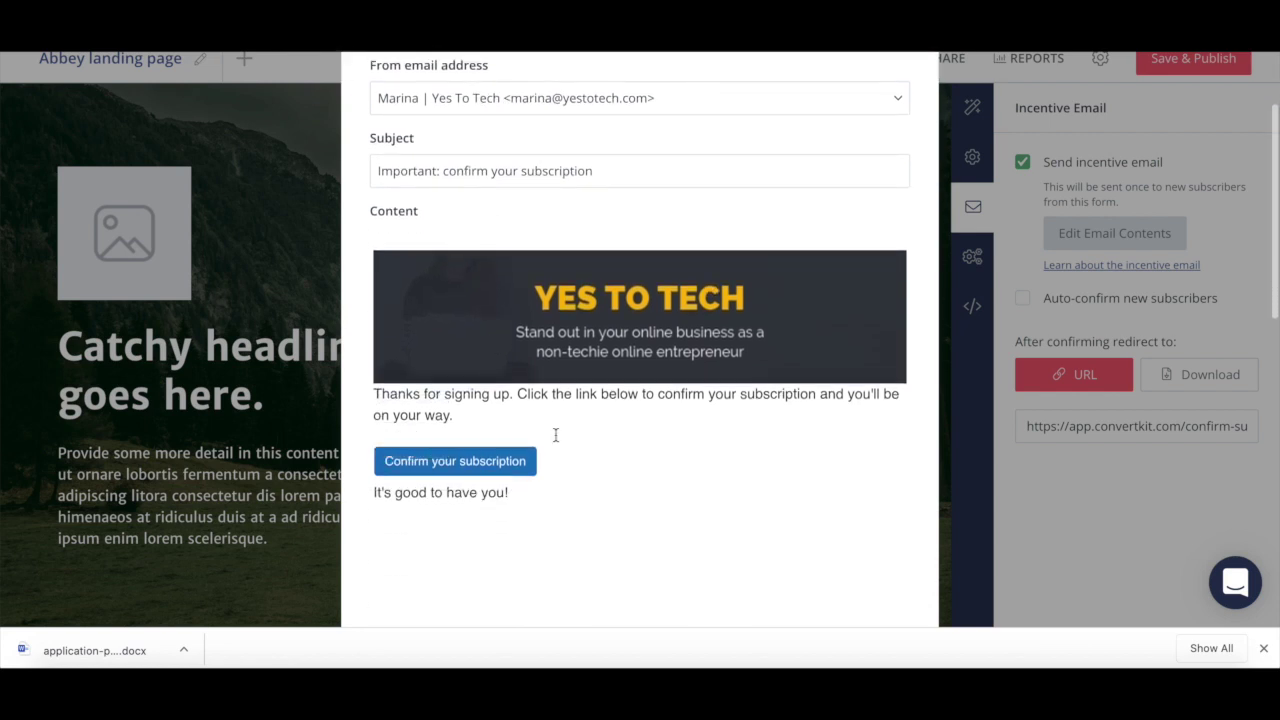
scroll(423, 445, up, 3)
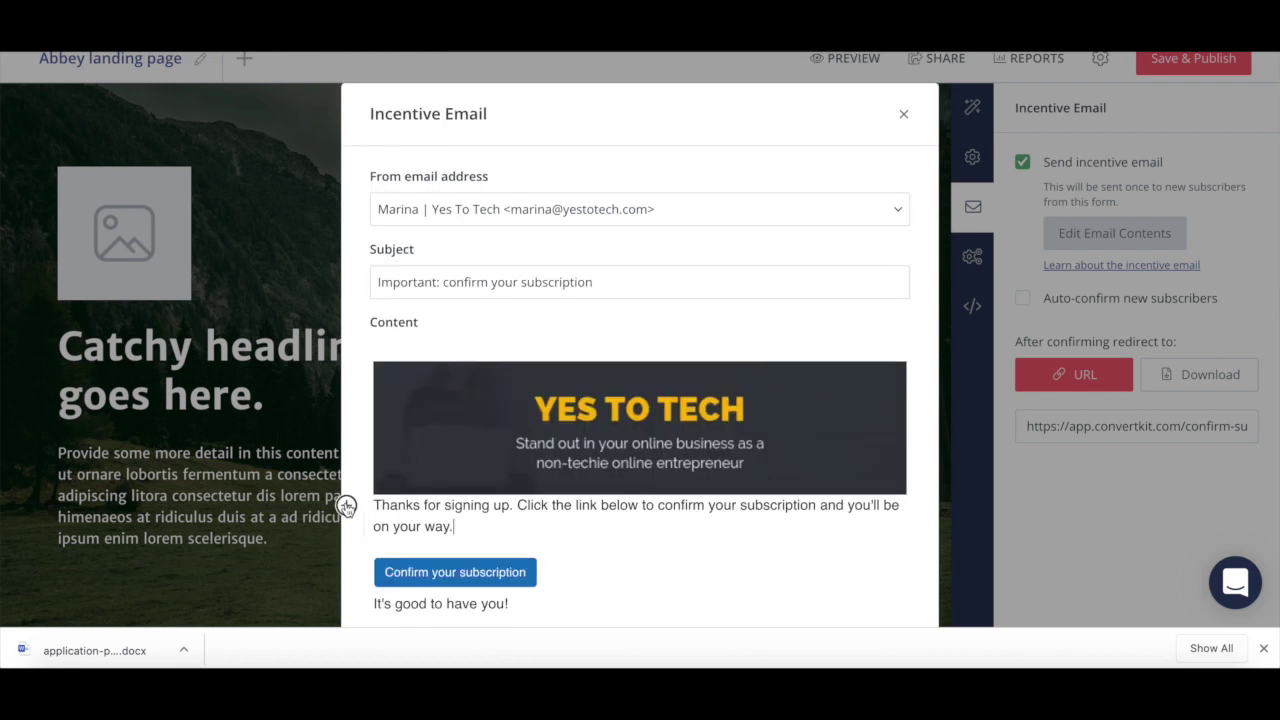
click(346, 506)
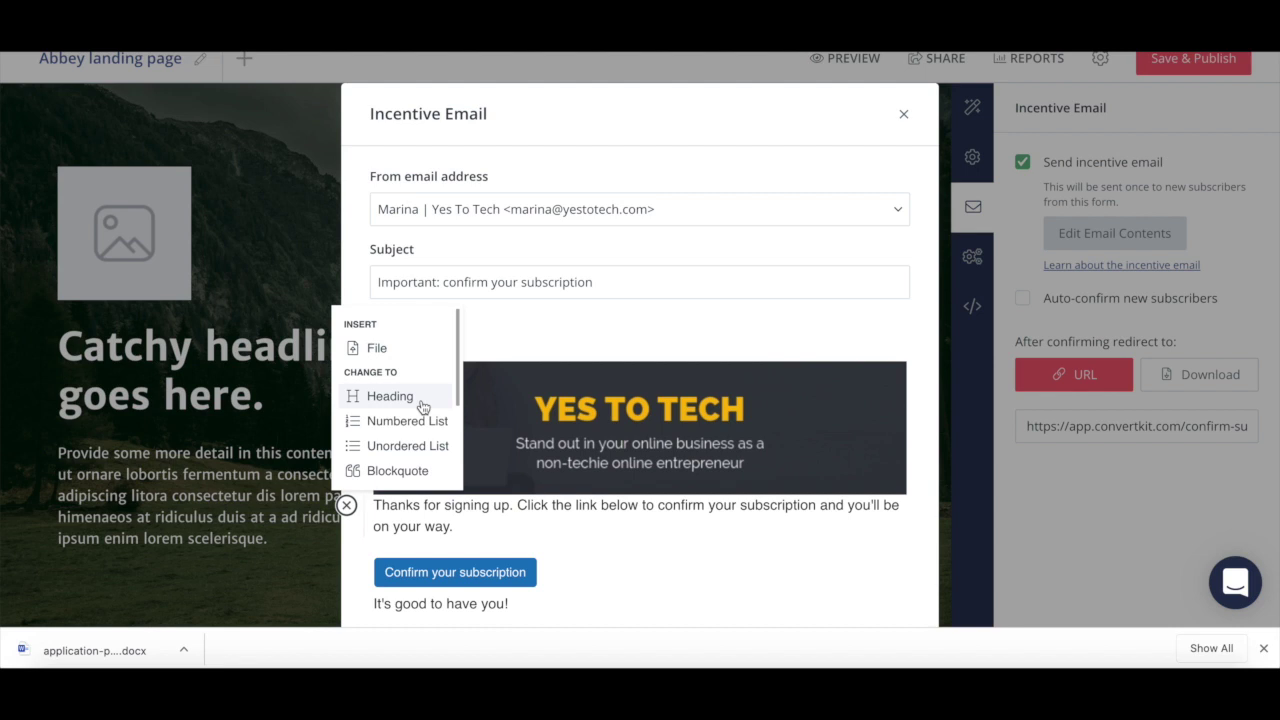
scroll(425, 428, down, 1)
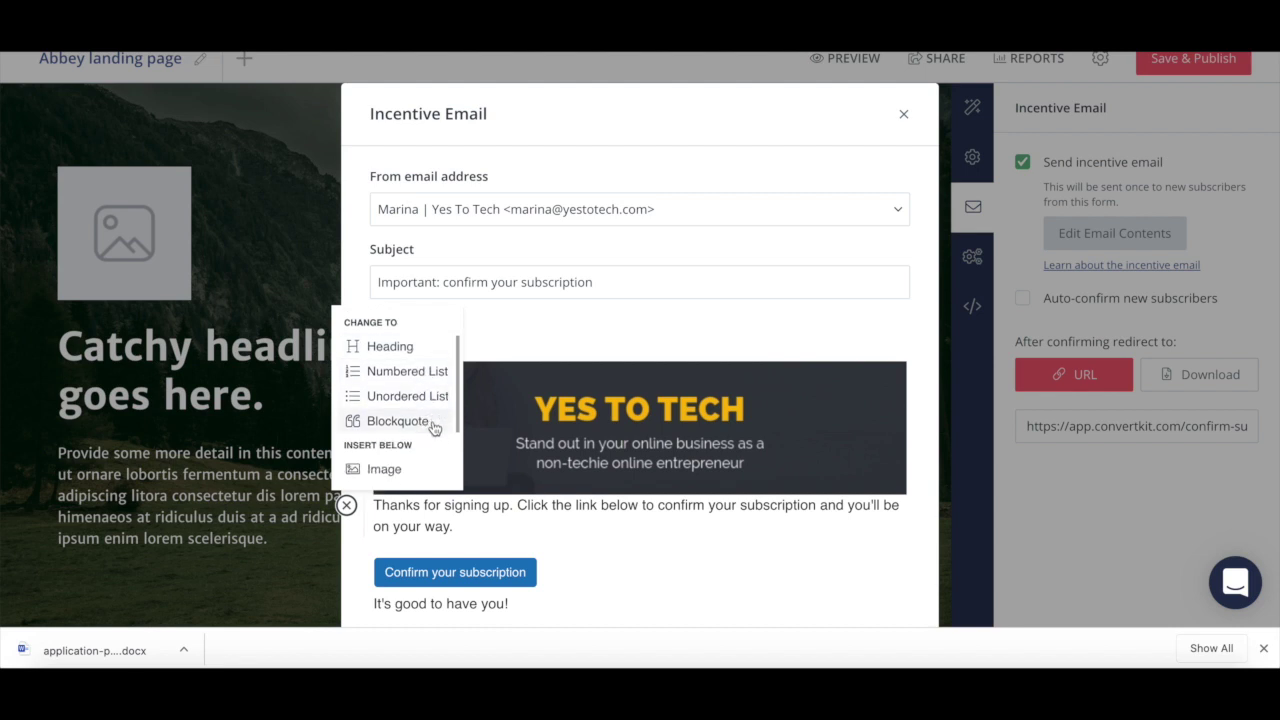
scroll(433, 427, down, 2)
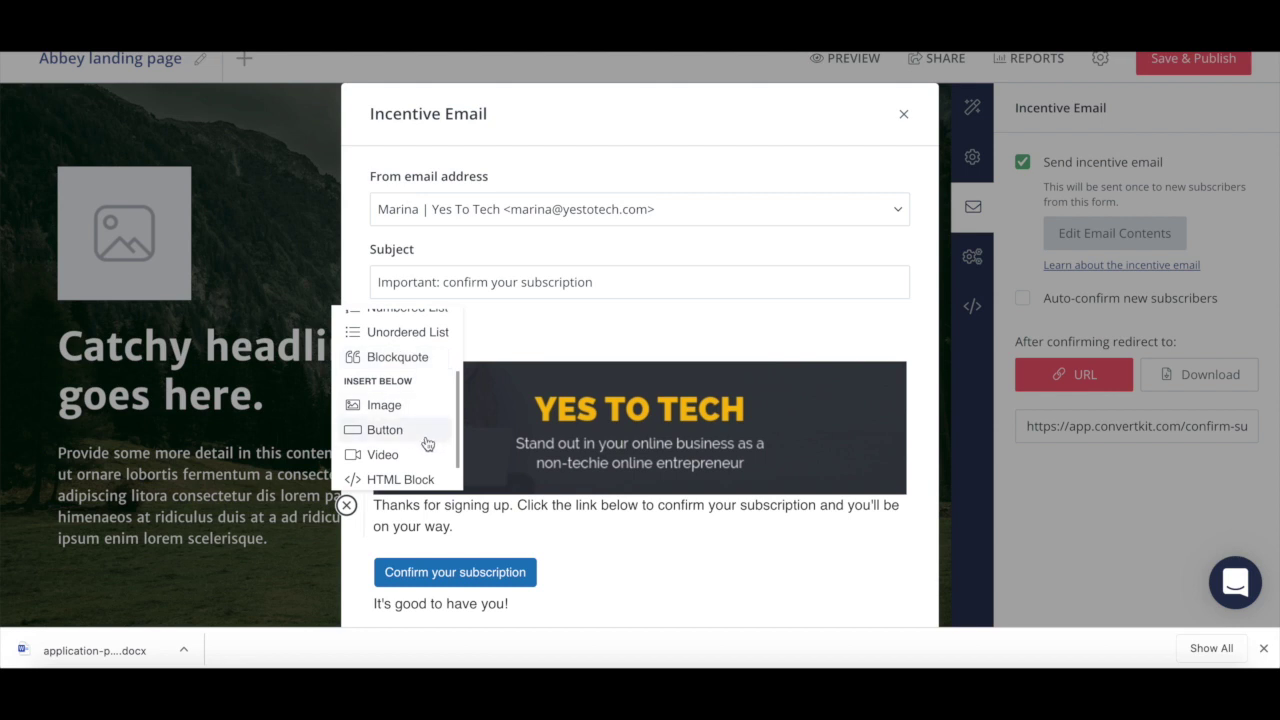
scroll(427, 444, down, 1)
scroll(427, 437, down, 1)
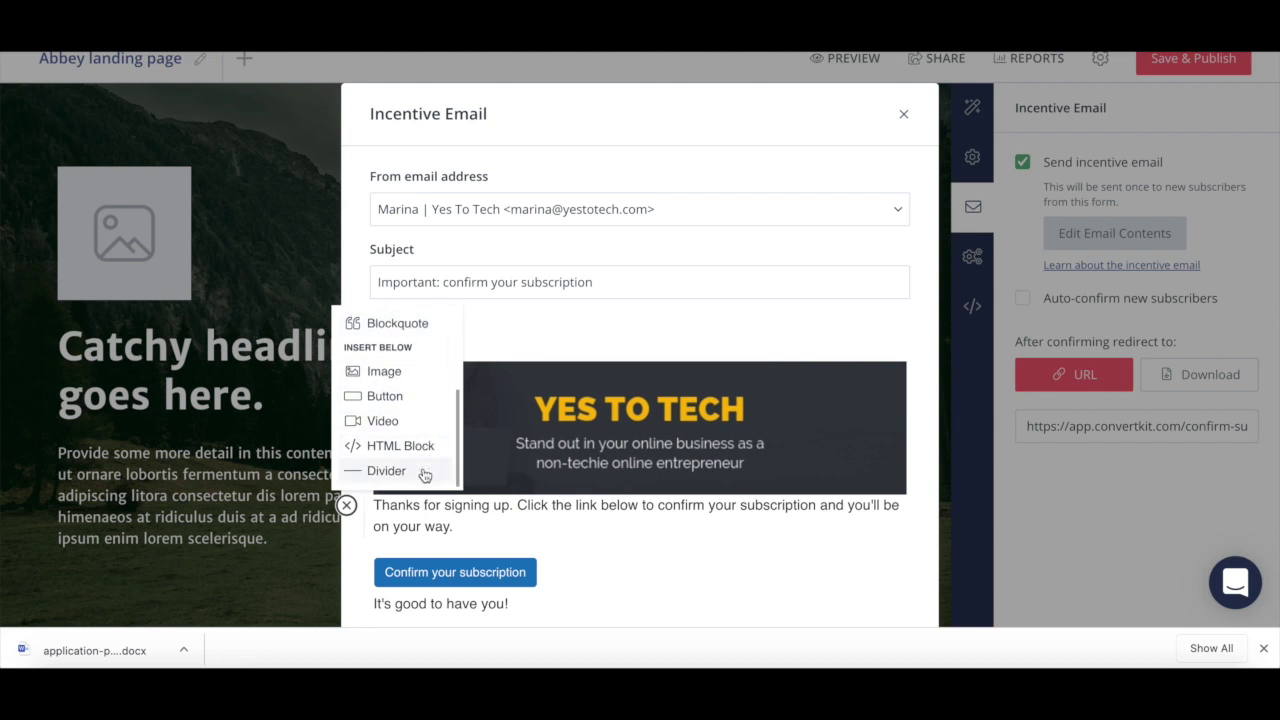
key(Escape)
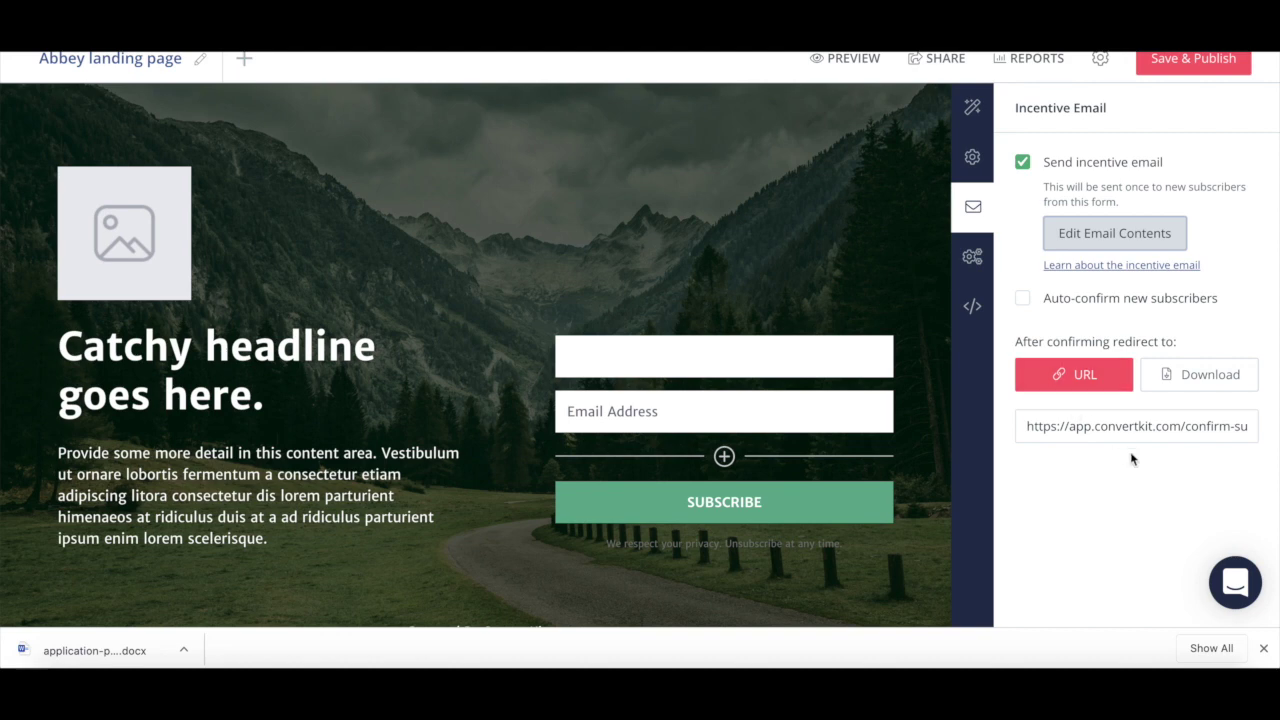
click(1213, 378)
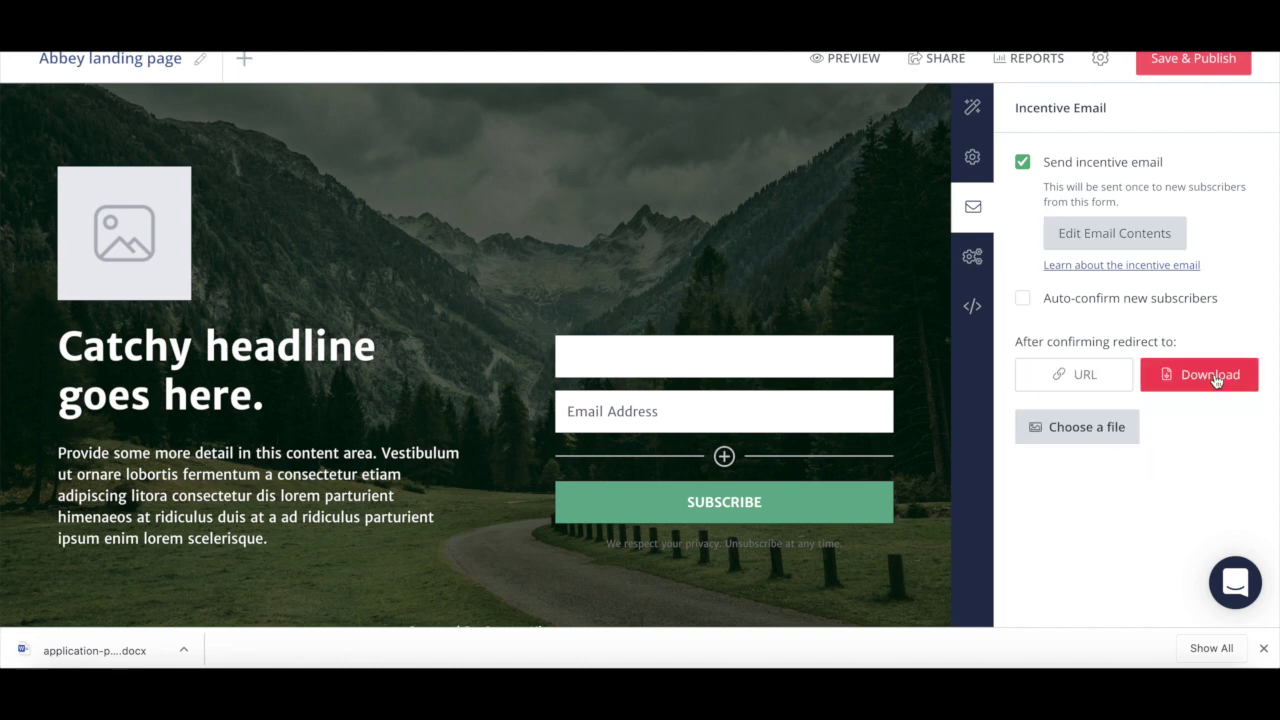
- In Advanced Settings choose 'Show custom content', leaving thank-you redirect and invisible reCAPTCHA off
click(975, 260)
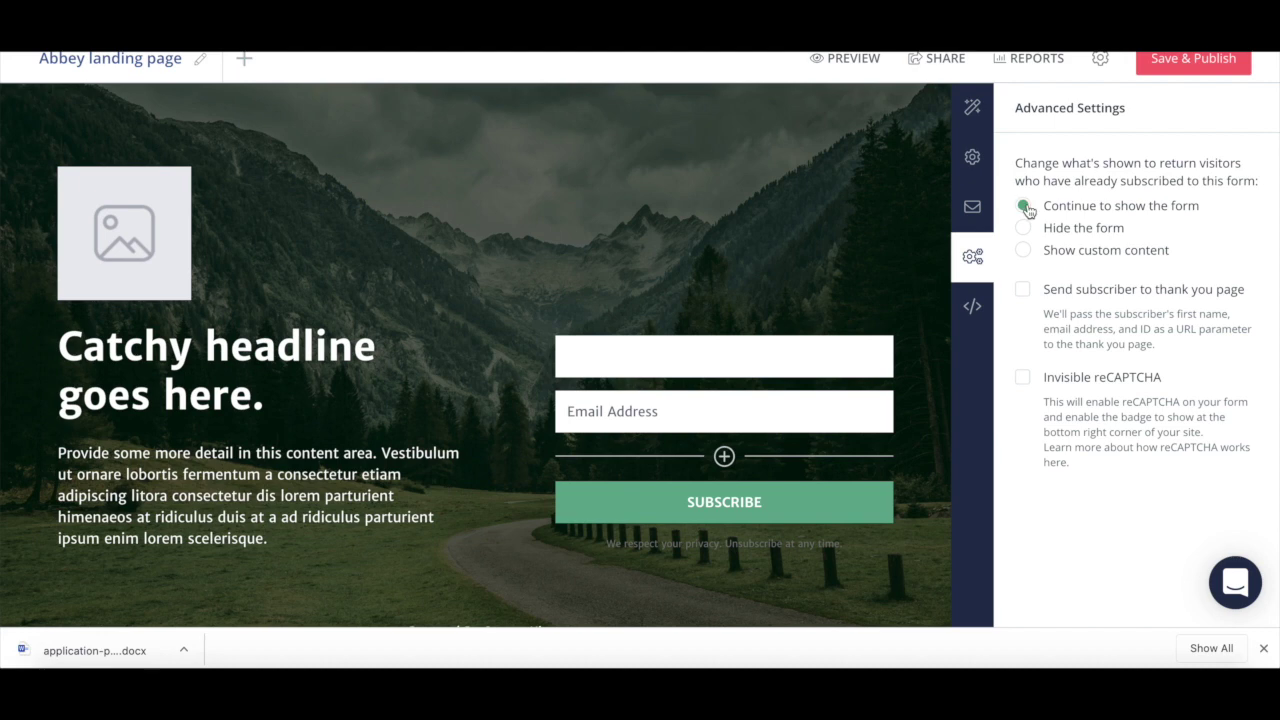
click(1026, 232)
click(1025, 252)
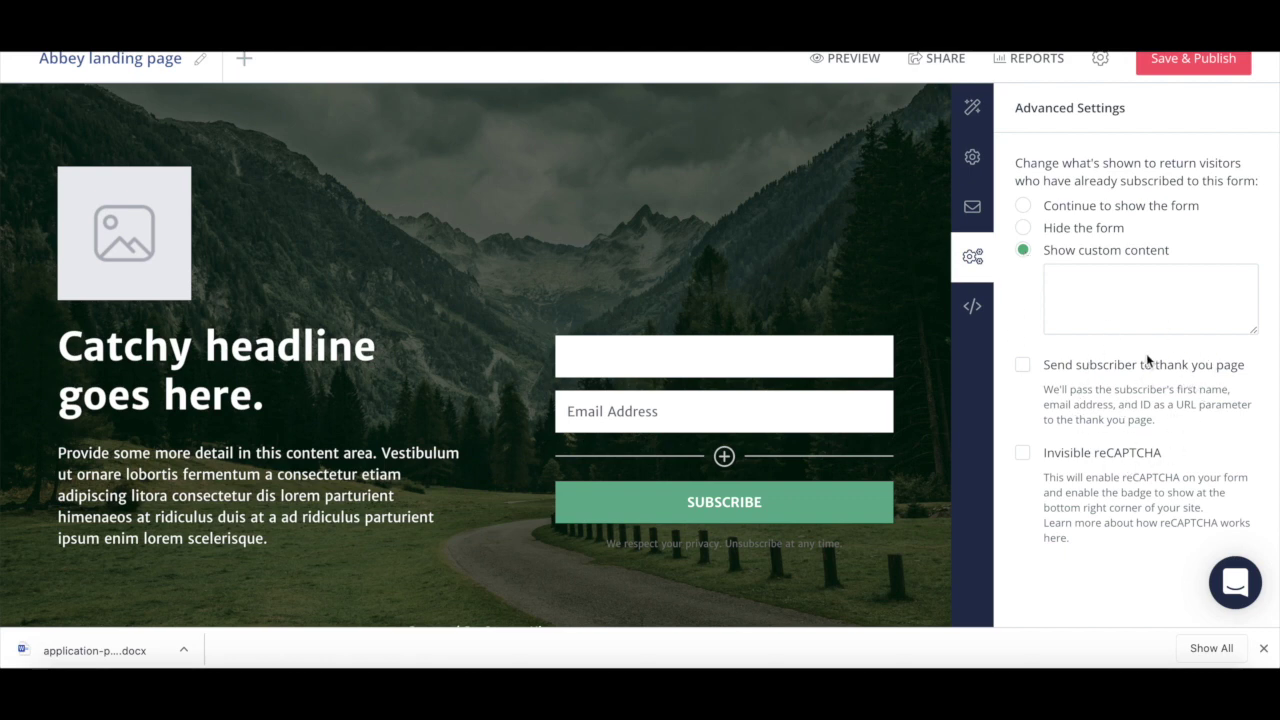
click(1025, 377)
click(1024, 374)
click(1022, 455)
click(1024, 459)
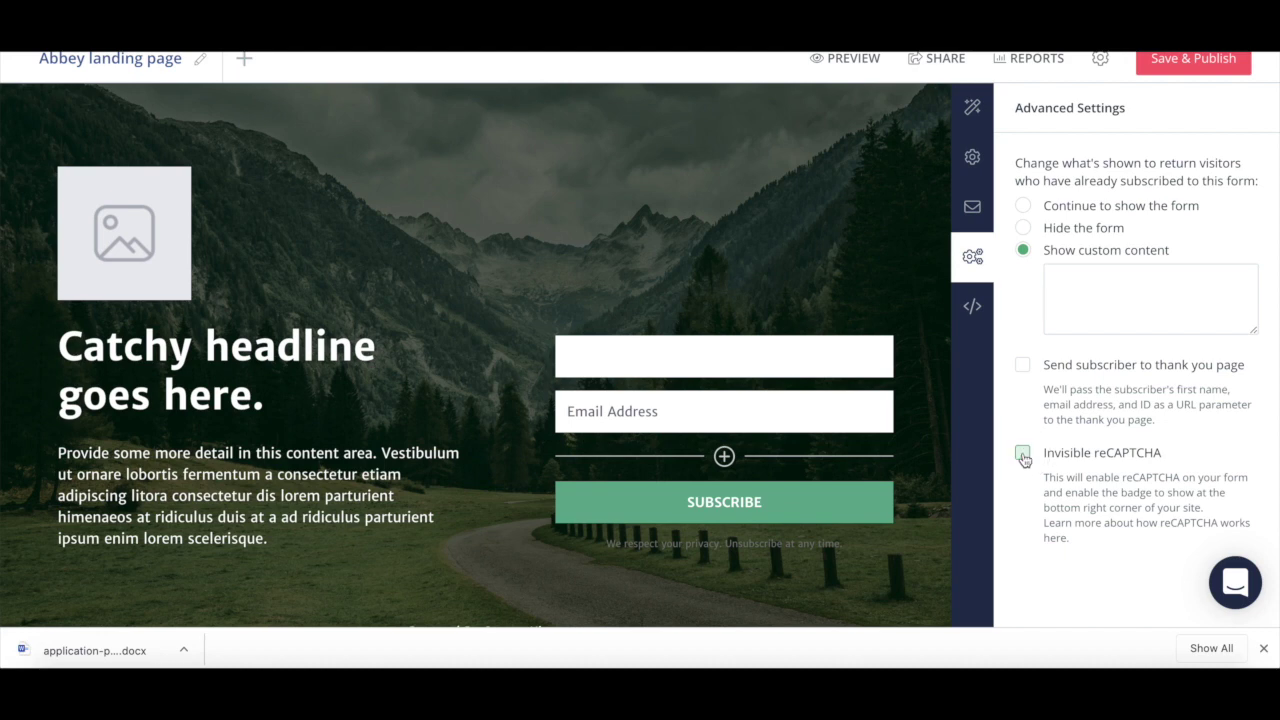
click(973, 310)
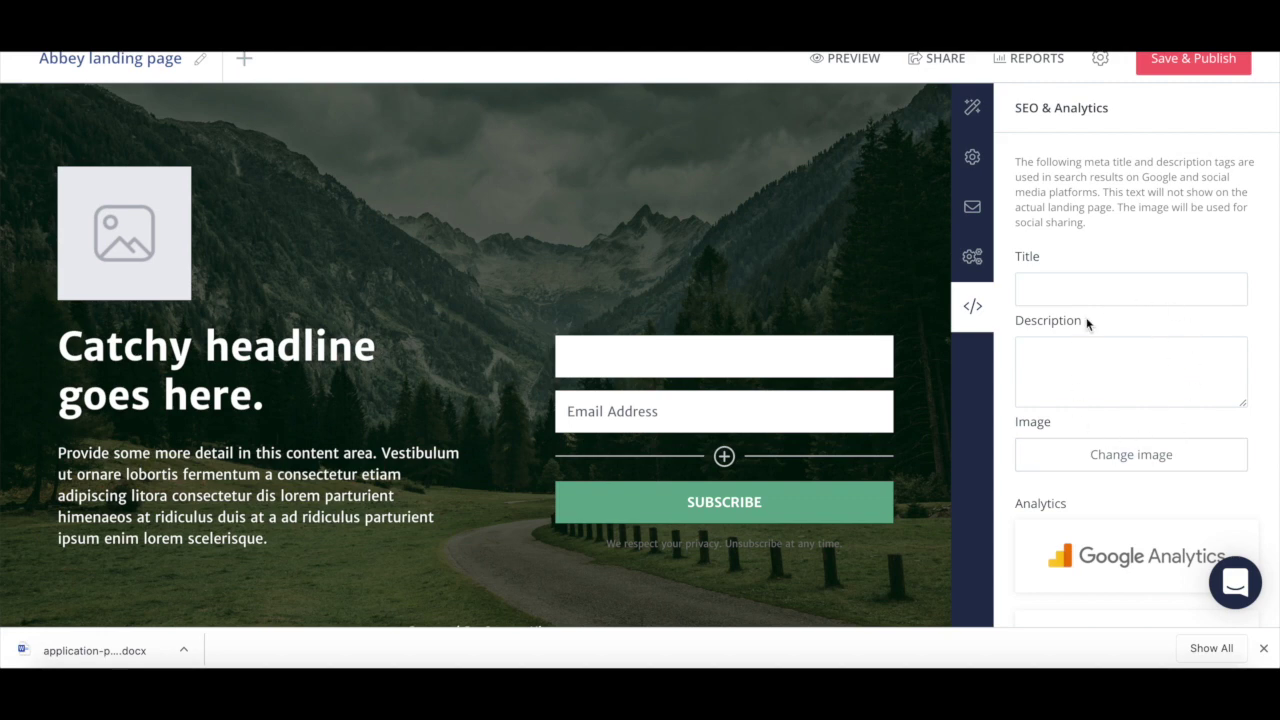
scroll(1087, 322, down, 1)
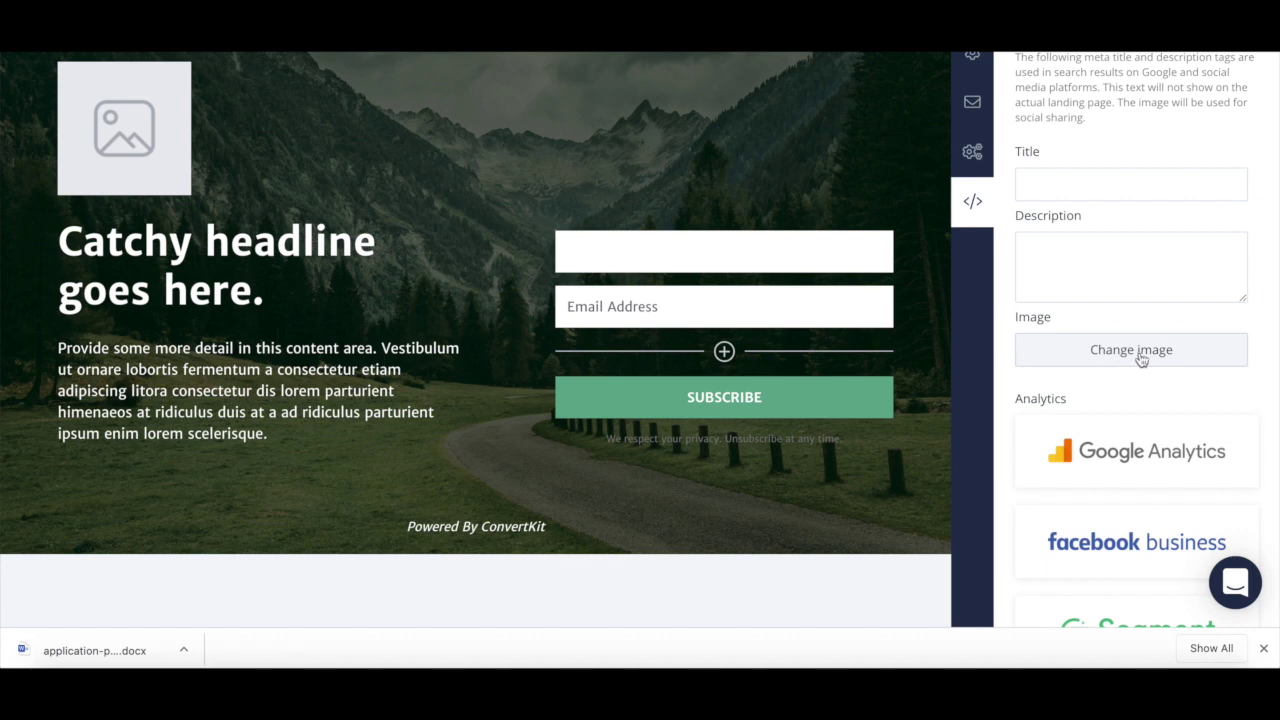
scroll(1140, 360, down, 1)
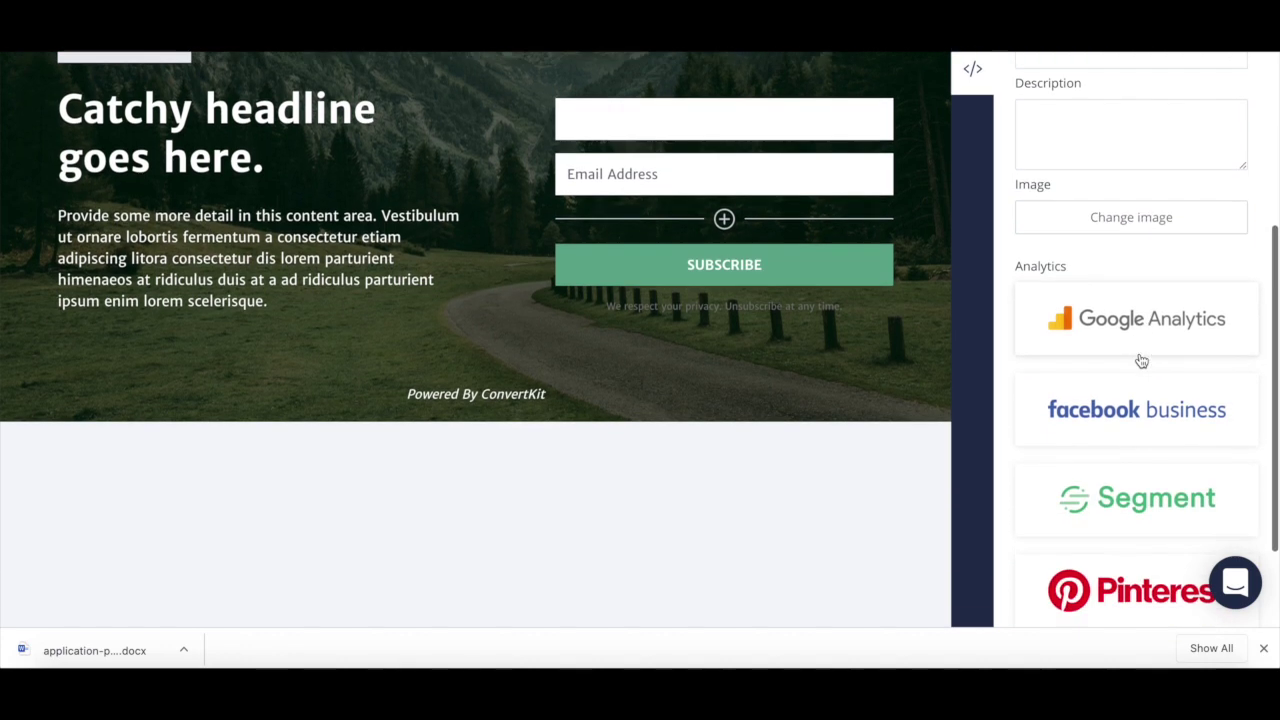
scroll(1126, 250, down, 2)
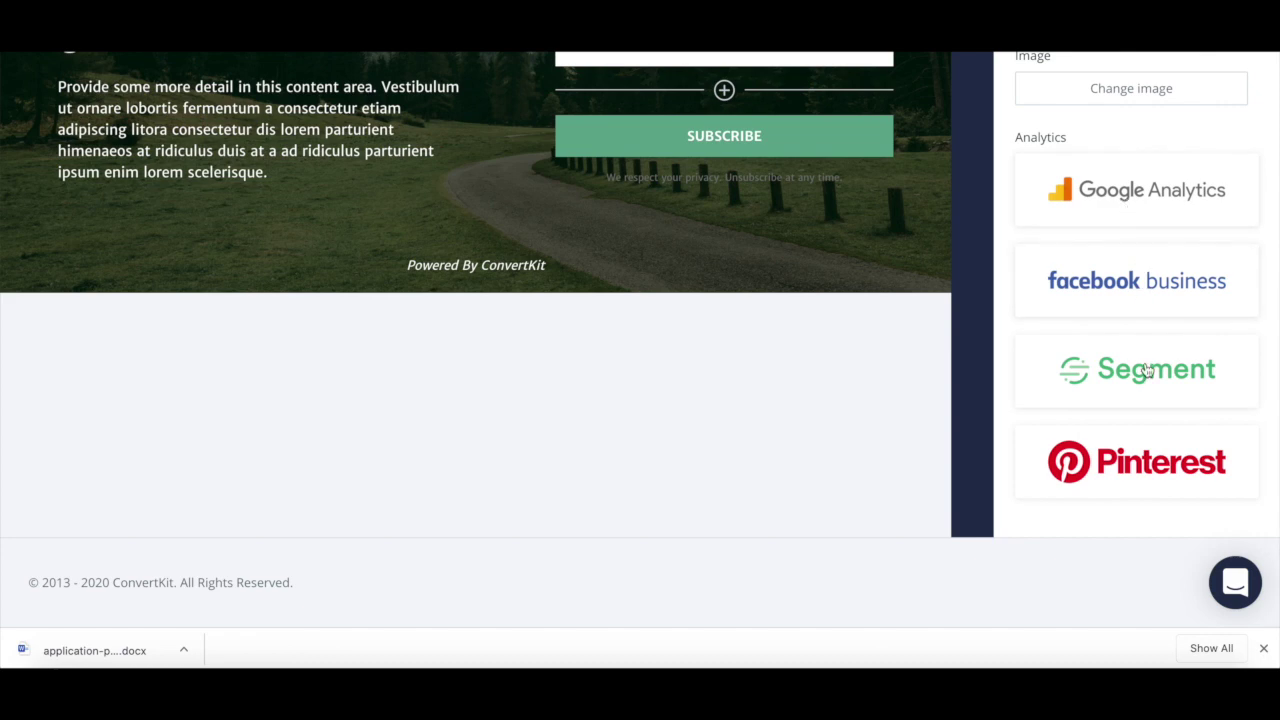
scroll(1129, 468, up, 5)
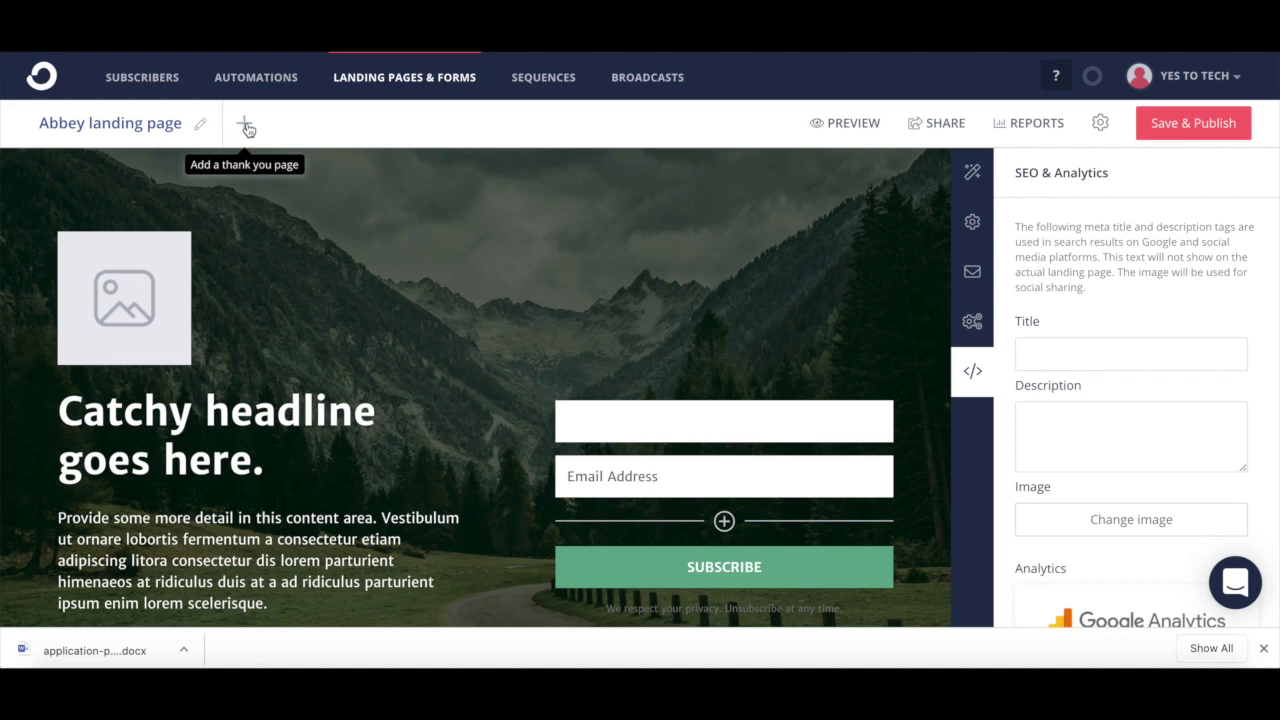
- Add a thank-you page, inspect its image and body text, then remove it via its settings
click(199, 125)
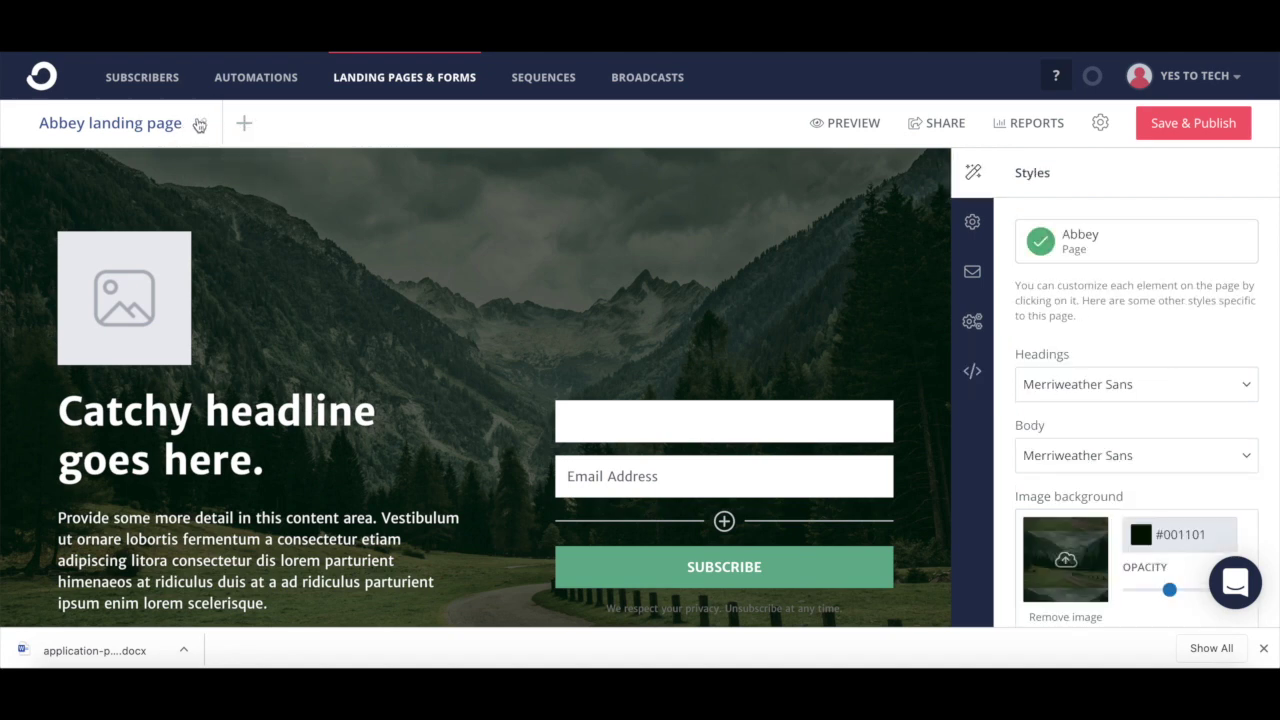
click(249, 126)
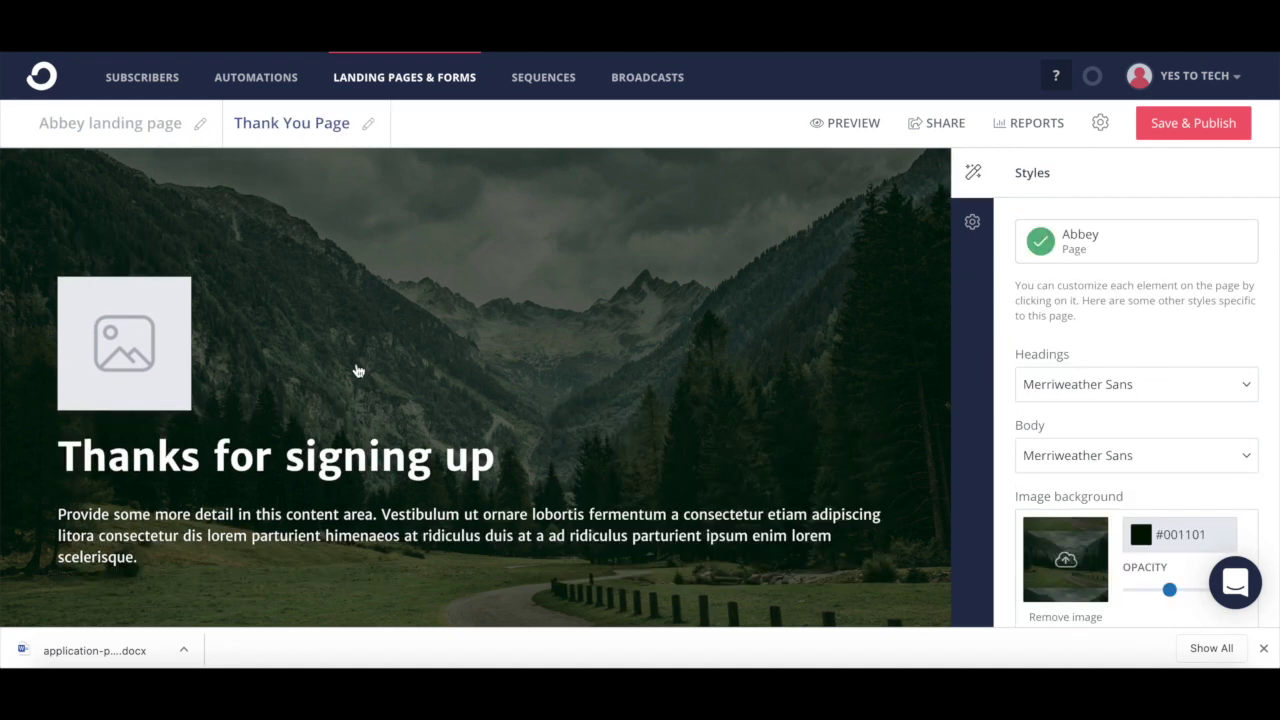
scroll(323, 517, down, 2)
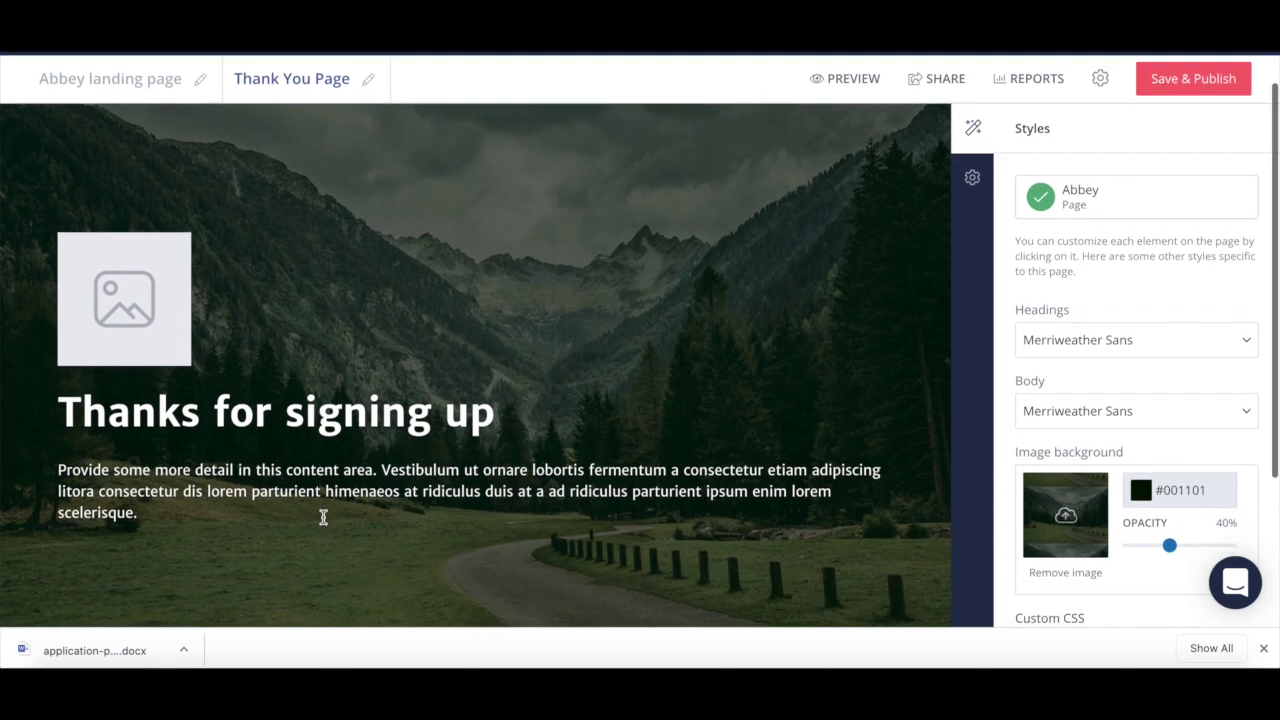
click(136, 284)
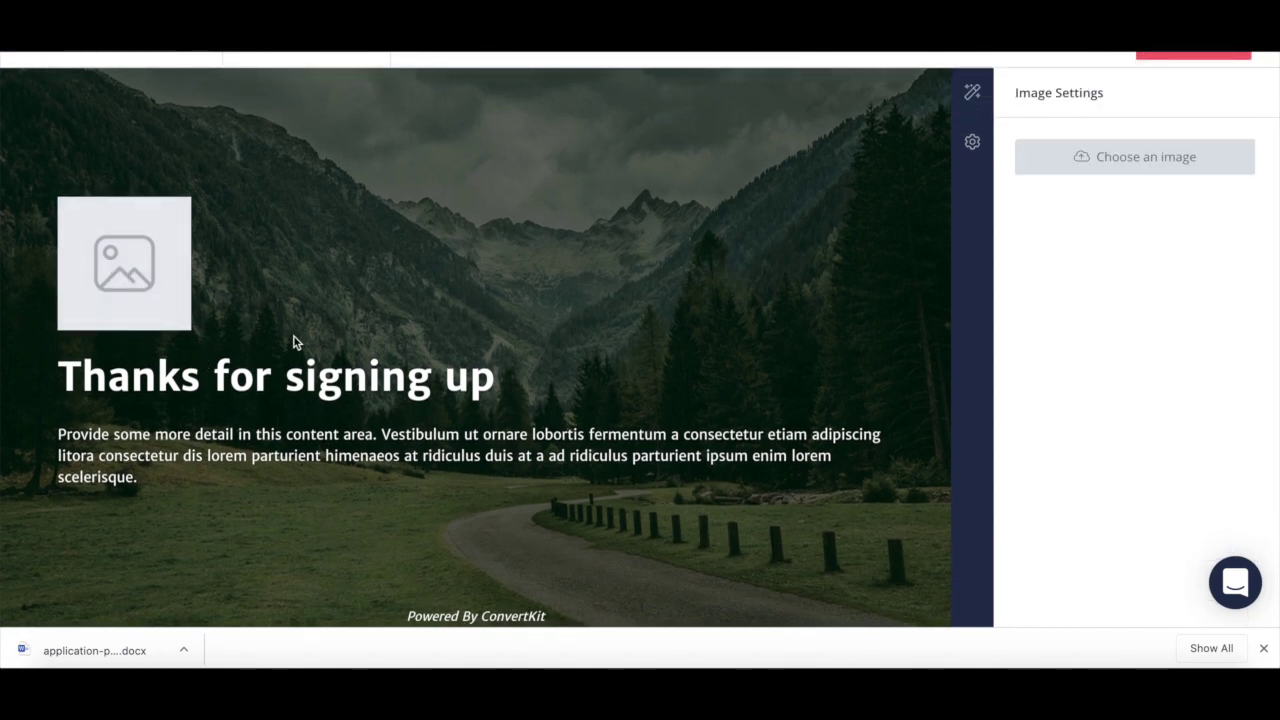
click(231, 432)
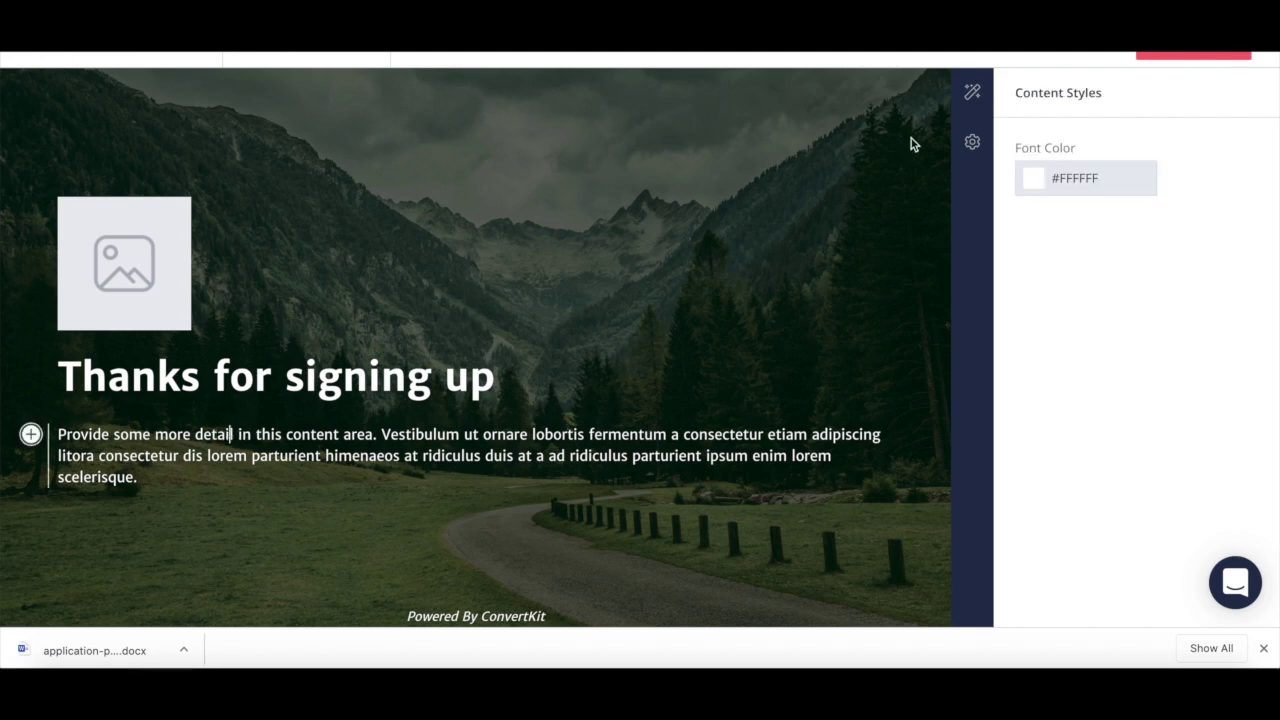
click(971, 144)
click(1096, 160)
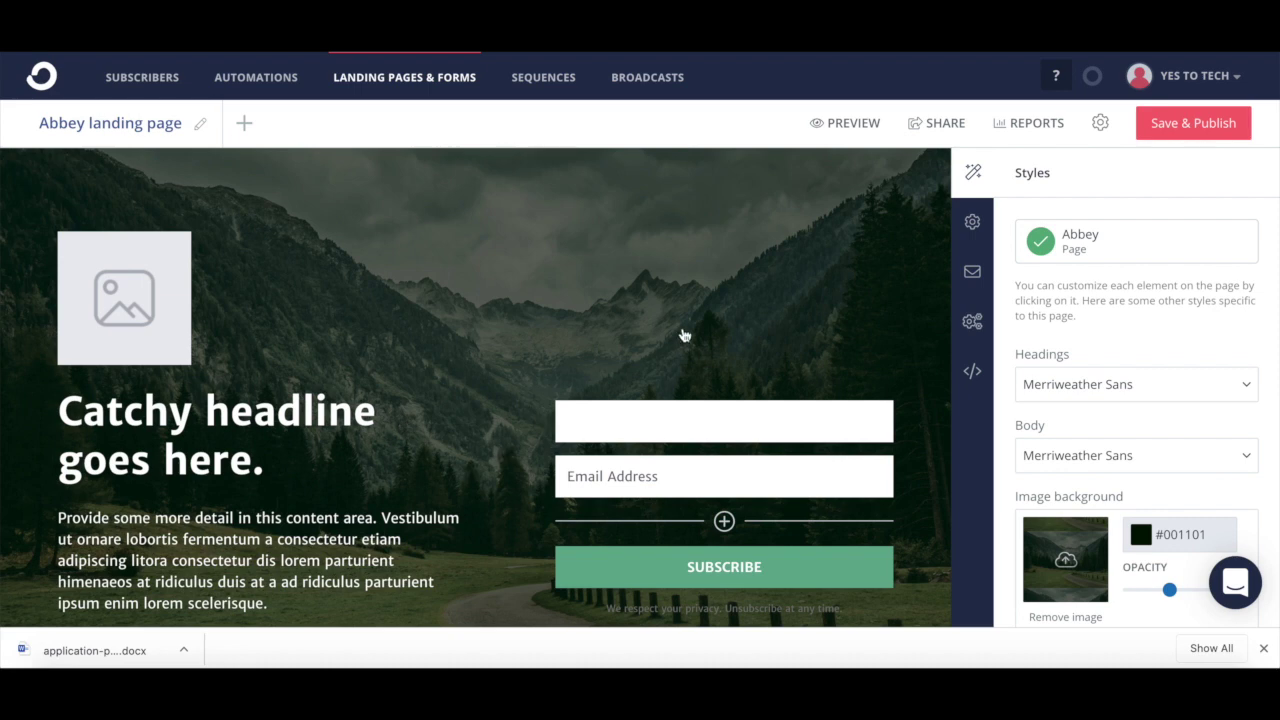
click(849, 124)
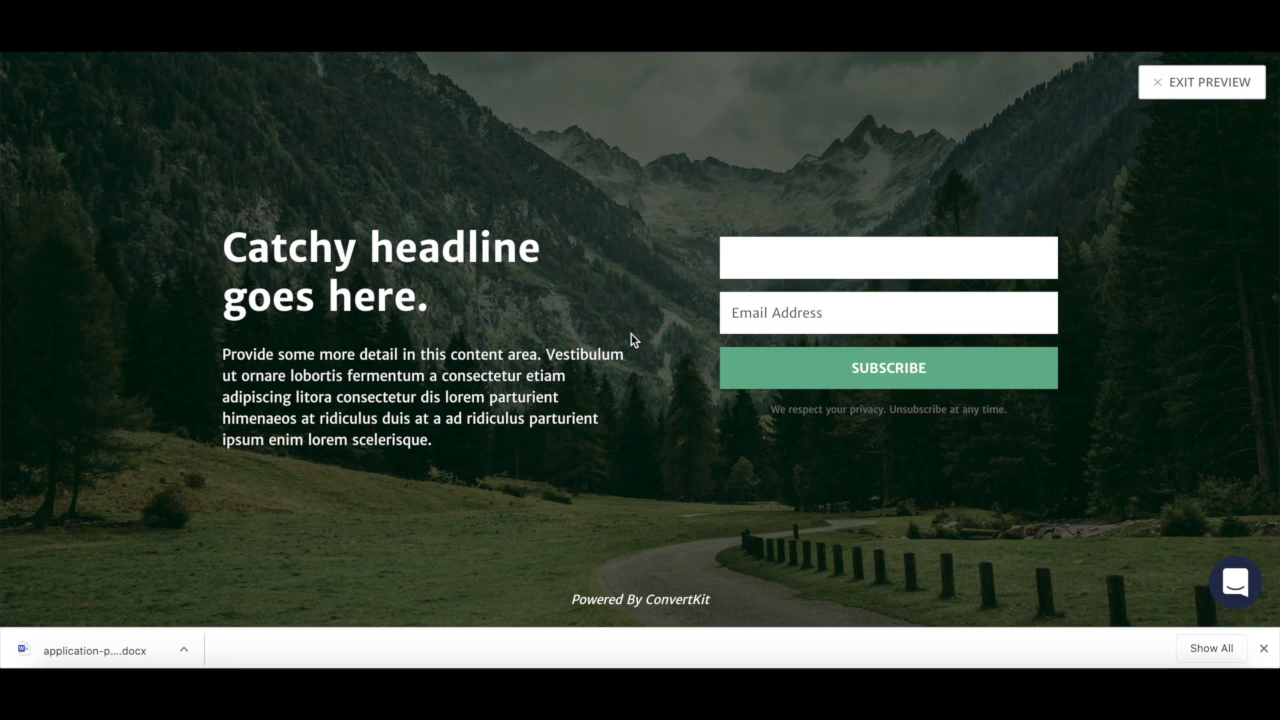
key(Escape)
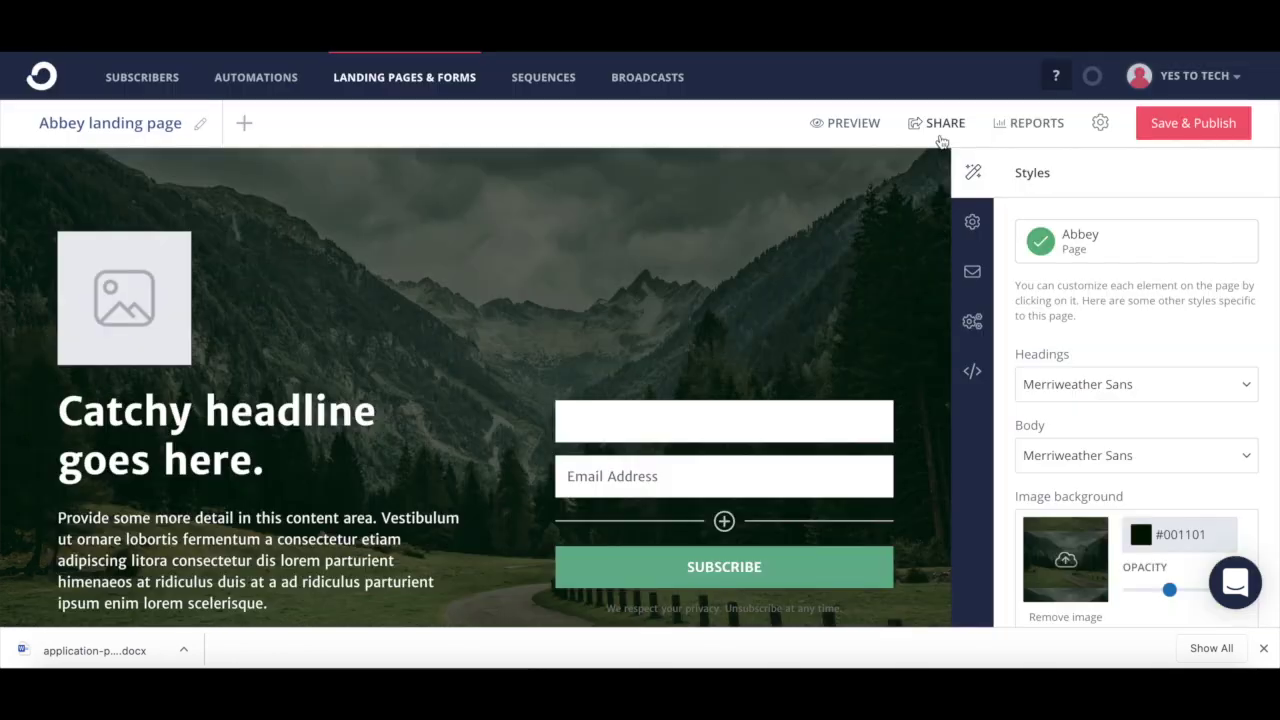
click(941, 133)
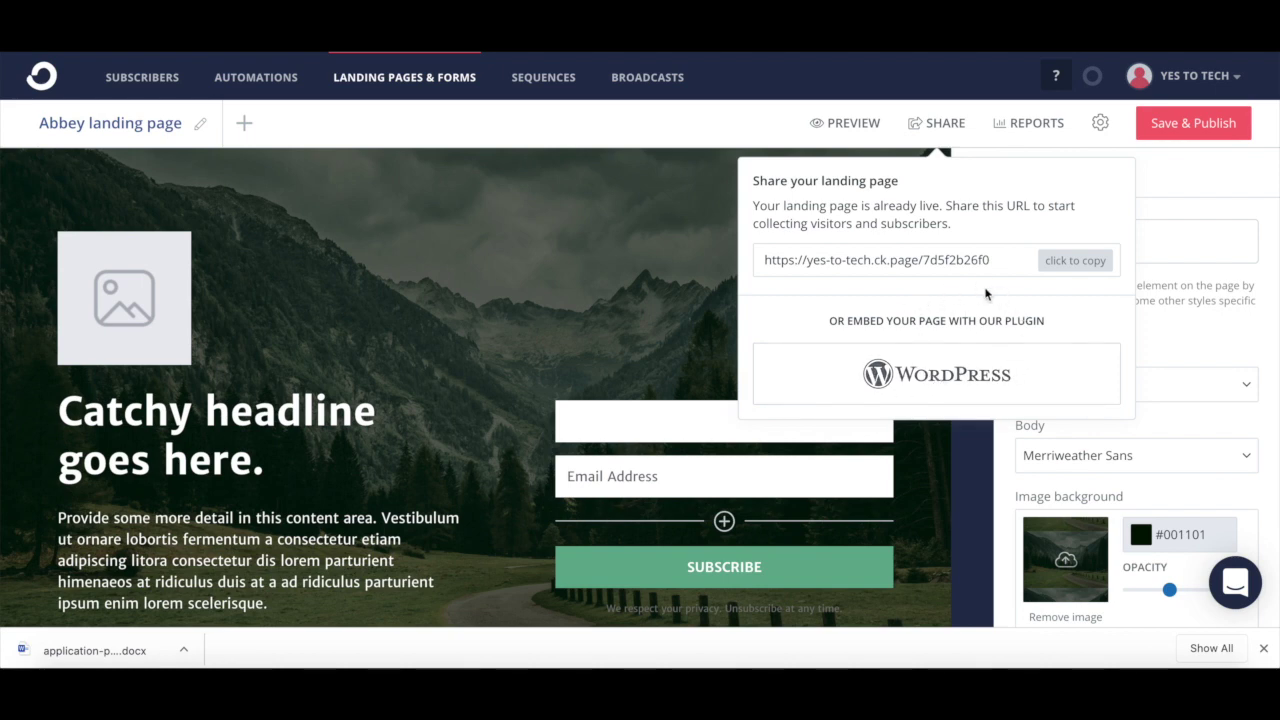
click(1036, 127)
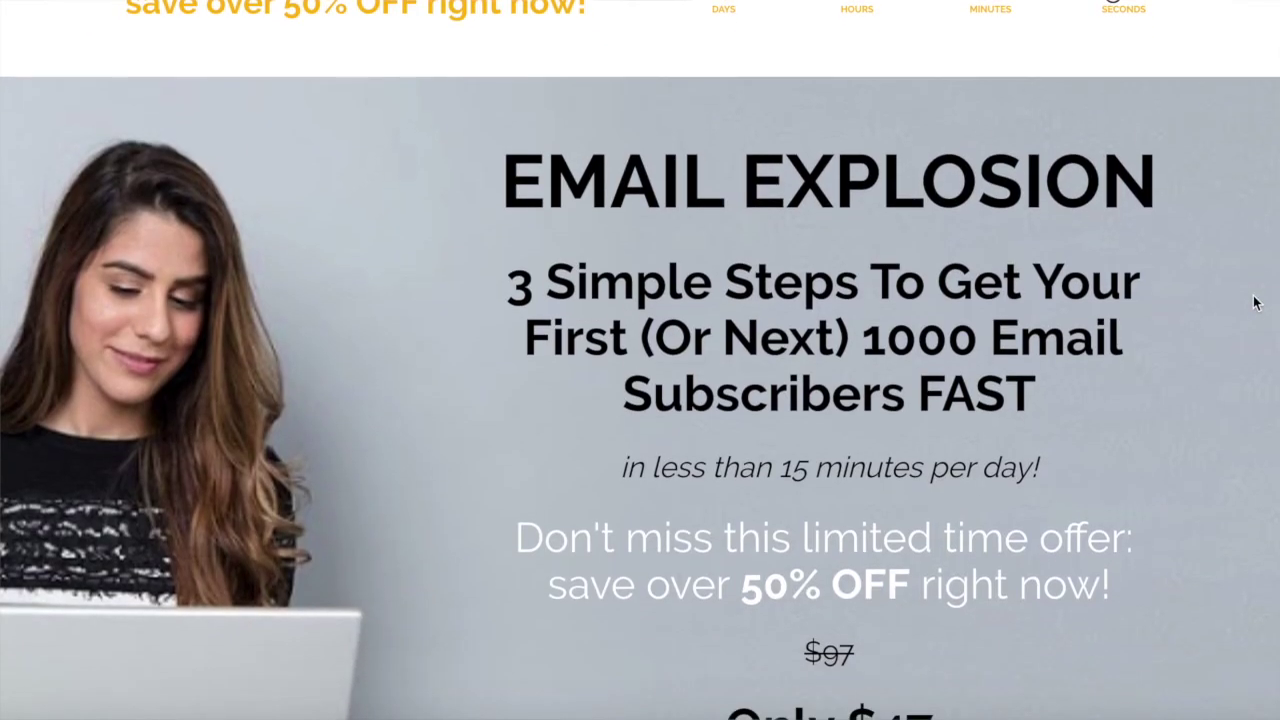
scroll(1256, 302, down, 1)
scroll(1256, 302, down, 2)
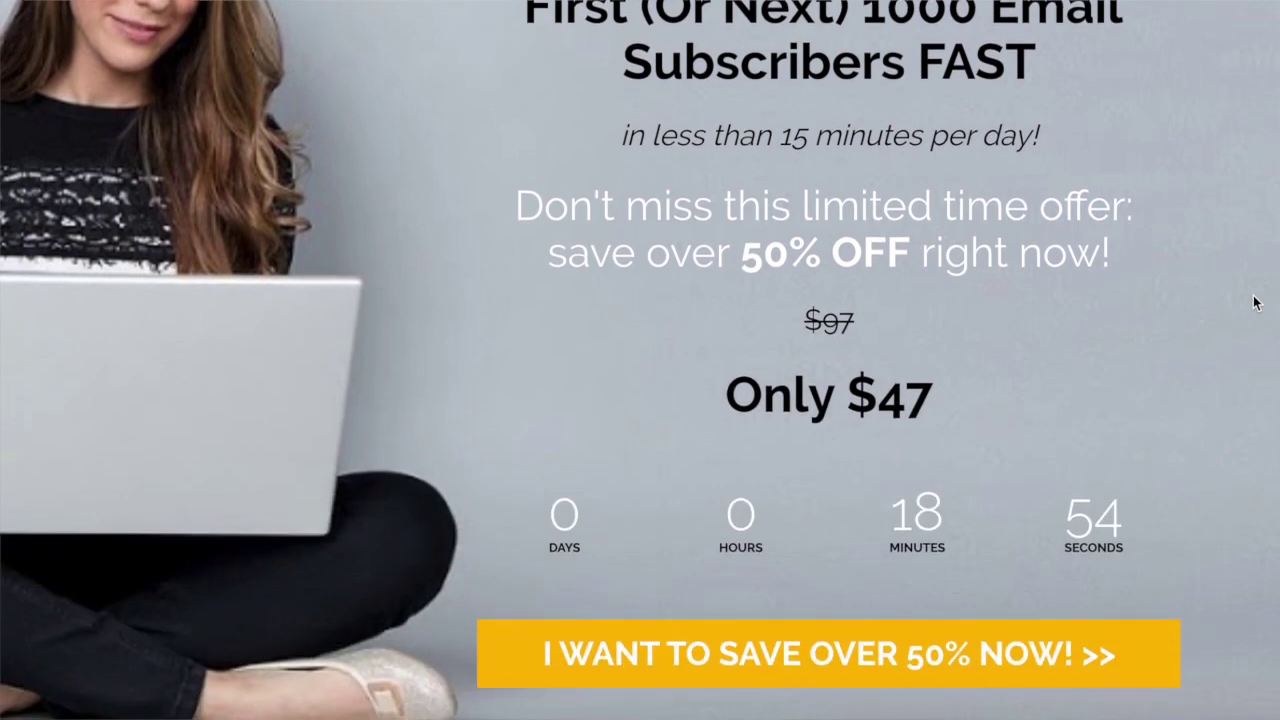
scroll(1256, 302, down, 2)
scroll(1256, 302, down, 1)
scroll(1256, 302, down, 1)
scroll(1256, 302, down, 1)
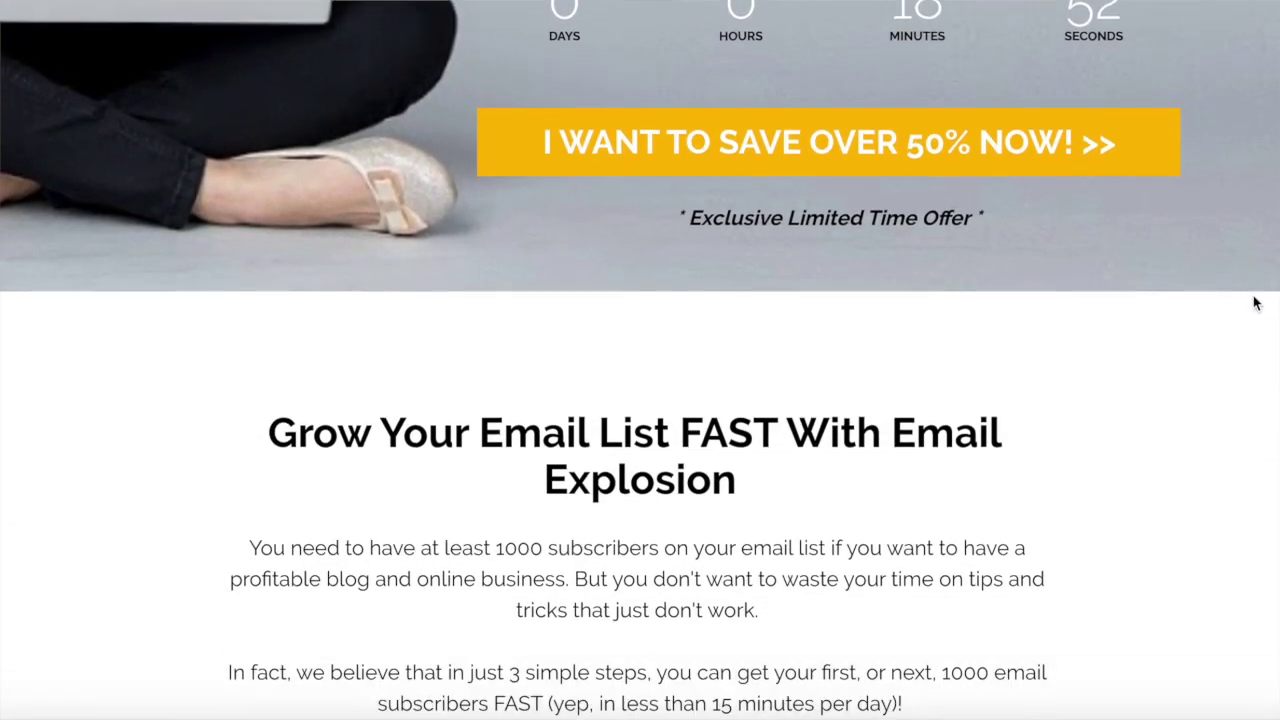
scroll(1256, 302, down, 2)
scroll(1256, 302, down, 3)
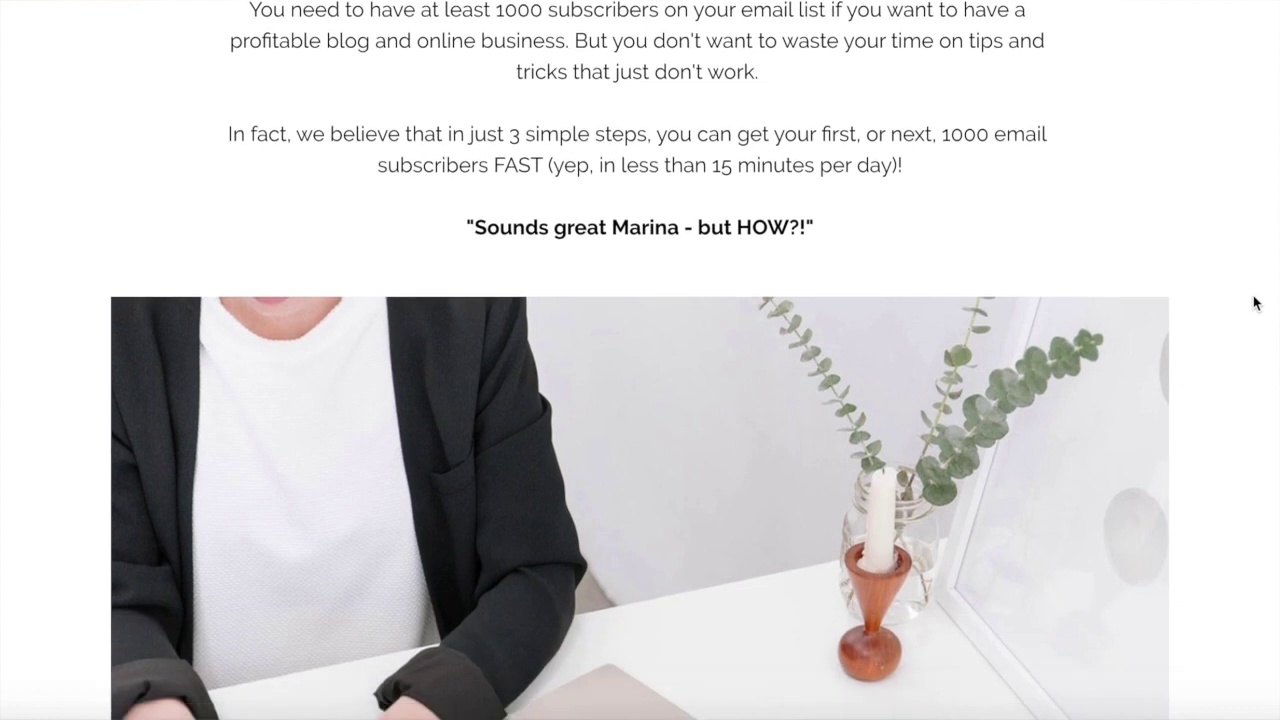
scroll(1256, 302, down, 3)
scroll(1256, 302, down, 1)
scroll(1256, 302, down, 2)
scroll(1256, 302, down, 1)
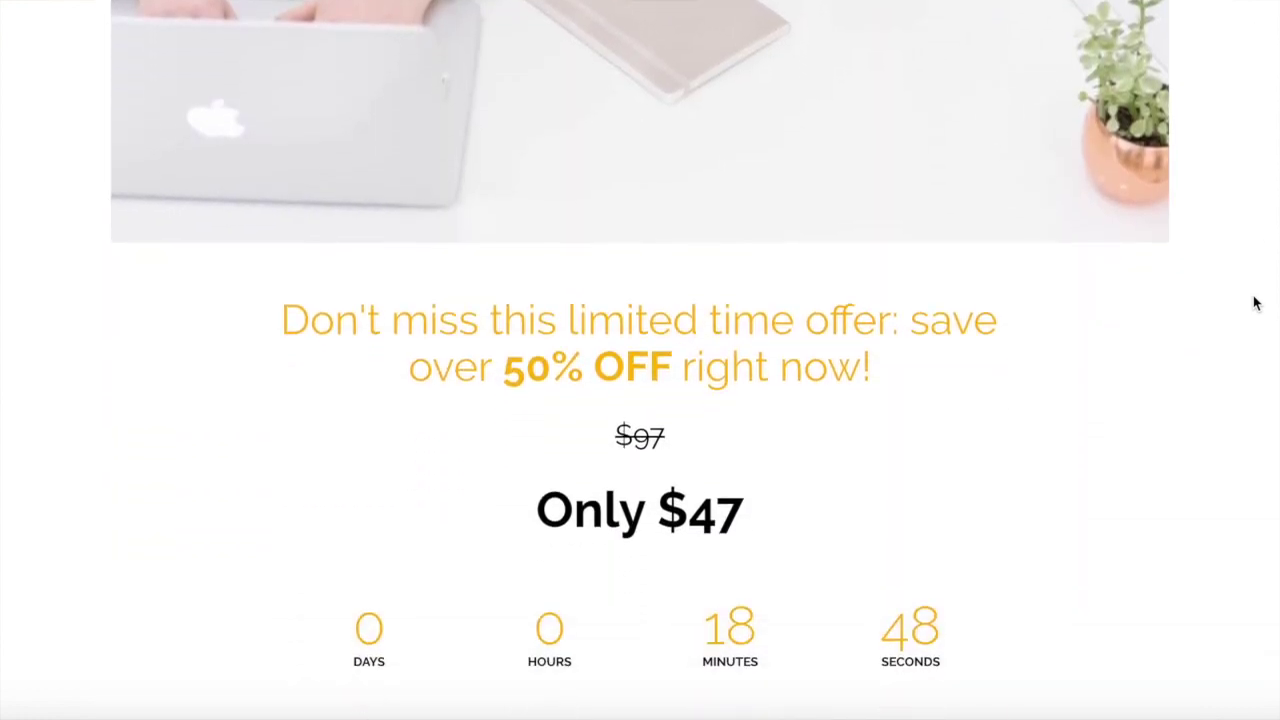
scroll(1256, 302, down, 1)
scroll(1256, 302, down, 1)
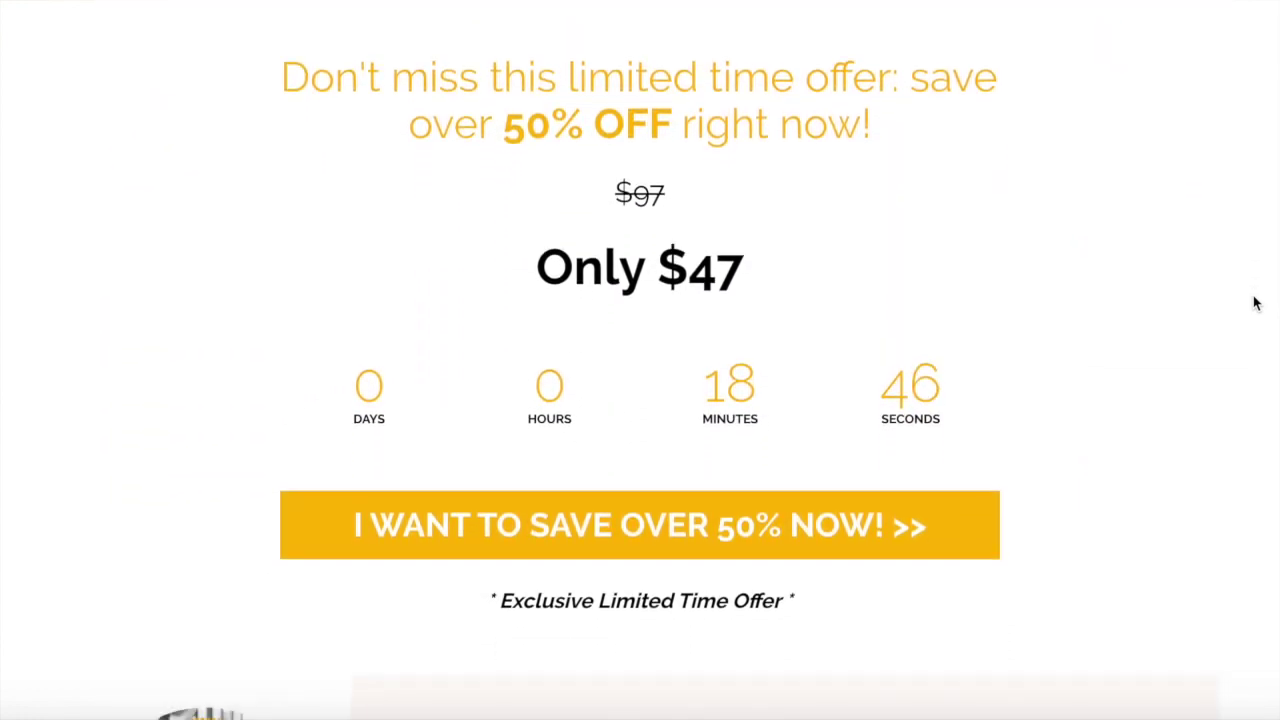